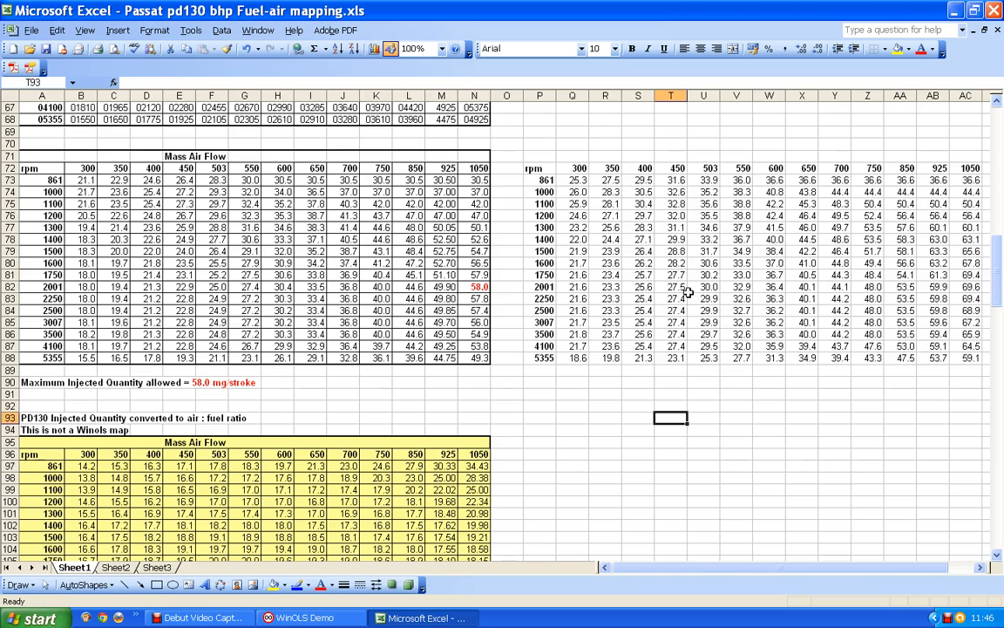
Enter the air-to-fuel ratio 18.1 in cell P107, beside the yellow air : fuel ratio table.
scroll(689, 288, "down", 4)
scroll(689, 292, "down", 2)
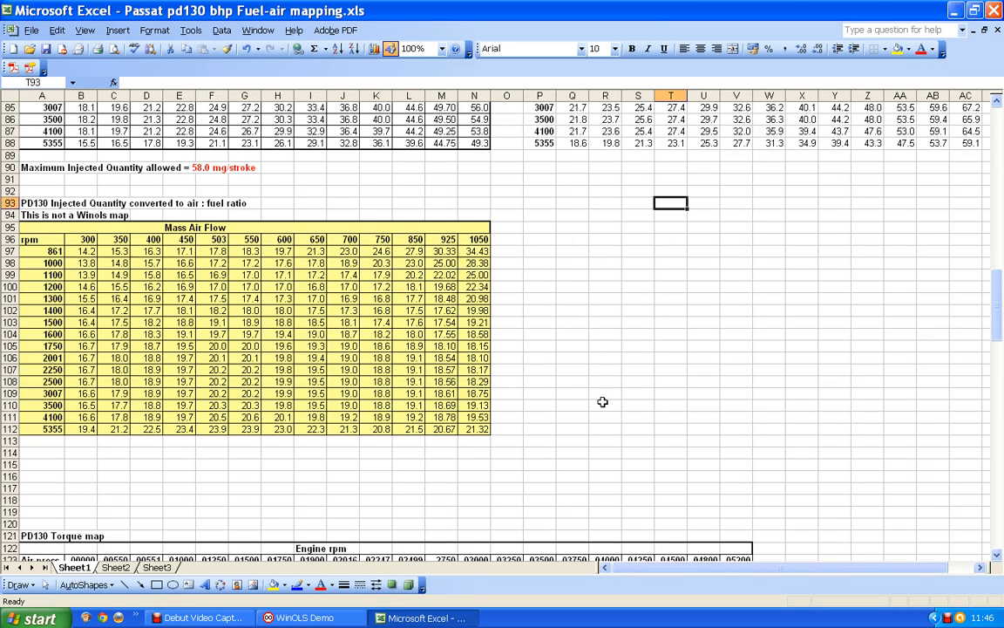
left_click(532, 370)
type("18.1")
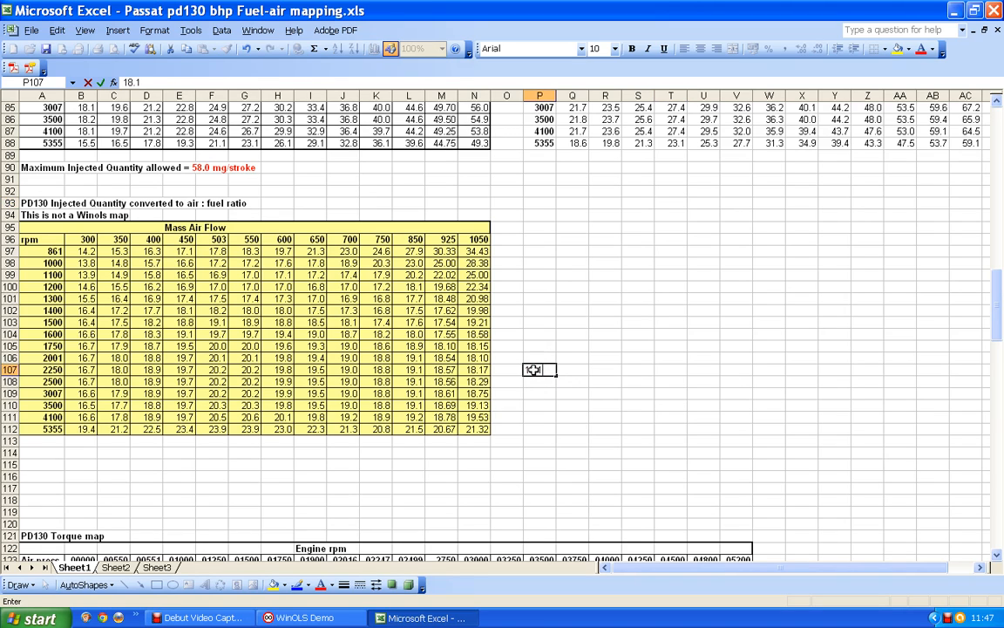
left_click(569, 395)
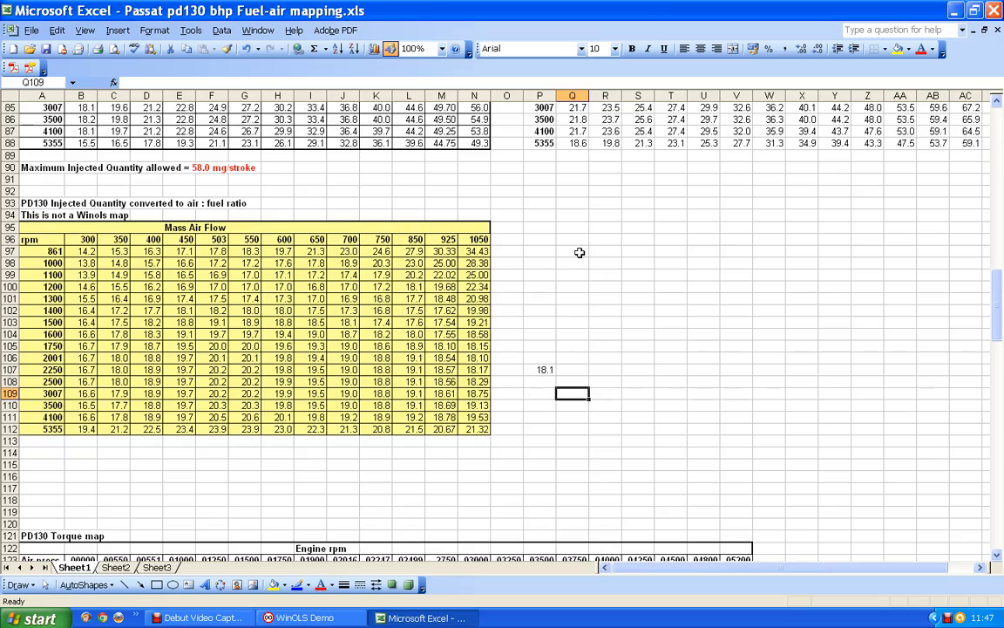
Beside the boost map converted to Mass Air Flow, enter 18.1 in M186 and 60 in M187.
scroll(579, 252, "down", 4)
scroll(579, 251, "down", 5)
scroll(579, 252, "down", 18)
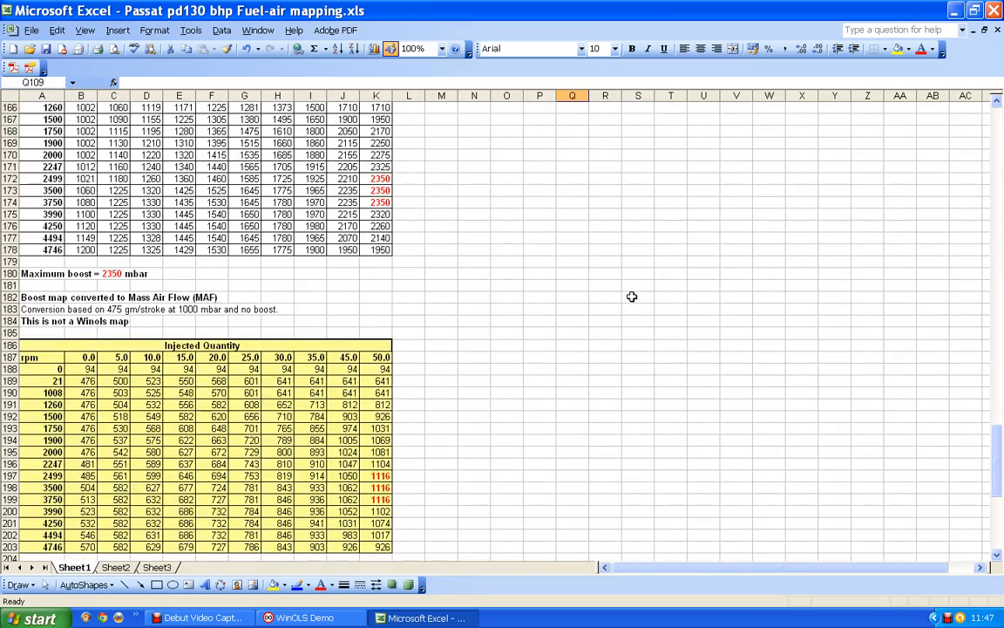
scroll(663, 320, "down", 4)
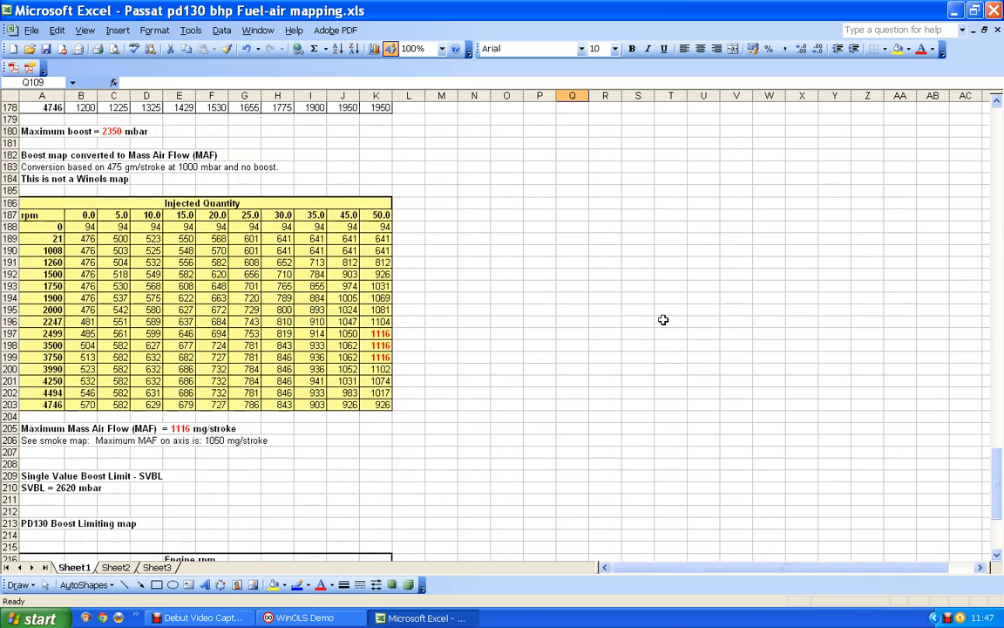
scroll(662, 320, "up", 2)
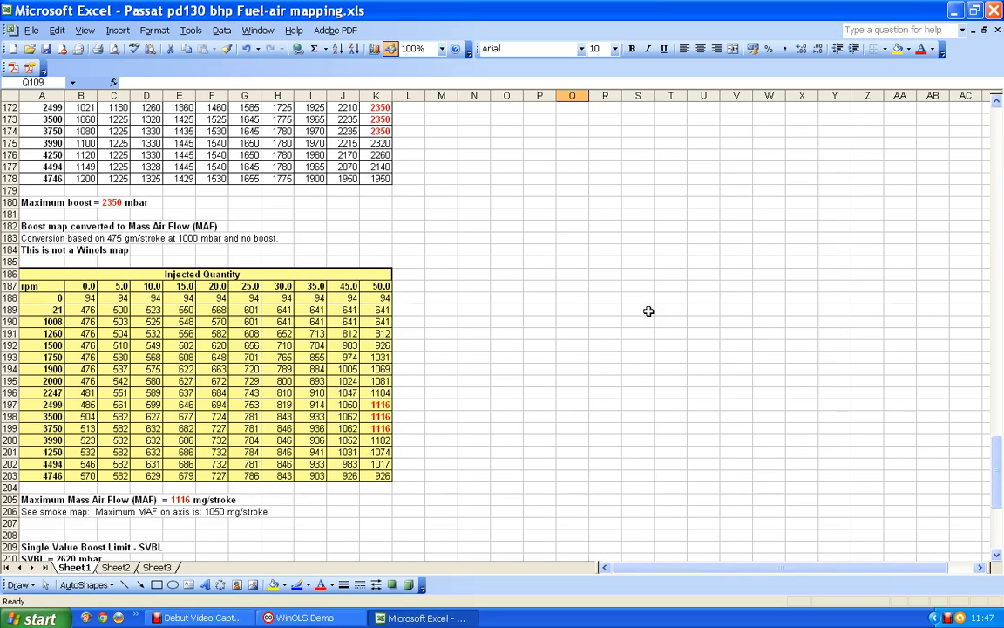
left_click(438, 274)
type("18.1")
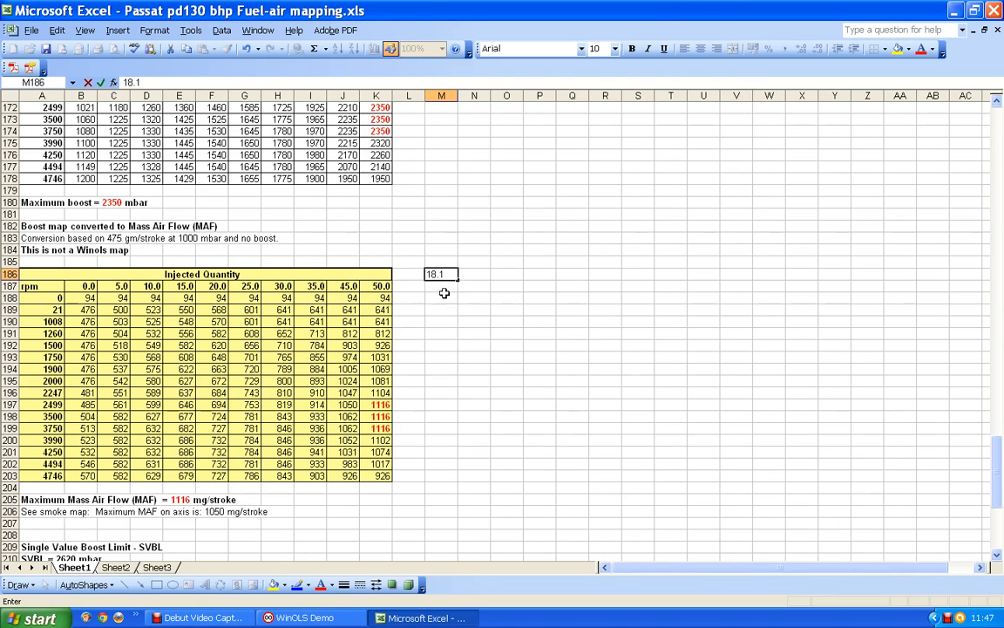
left_click(437, 286)
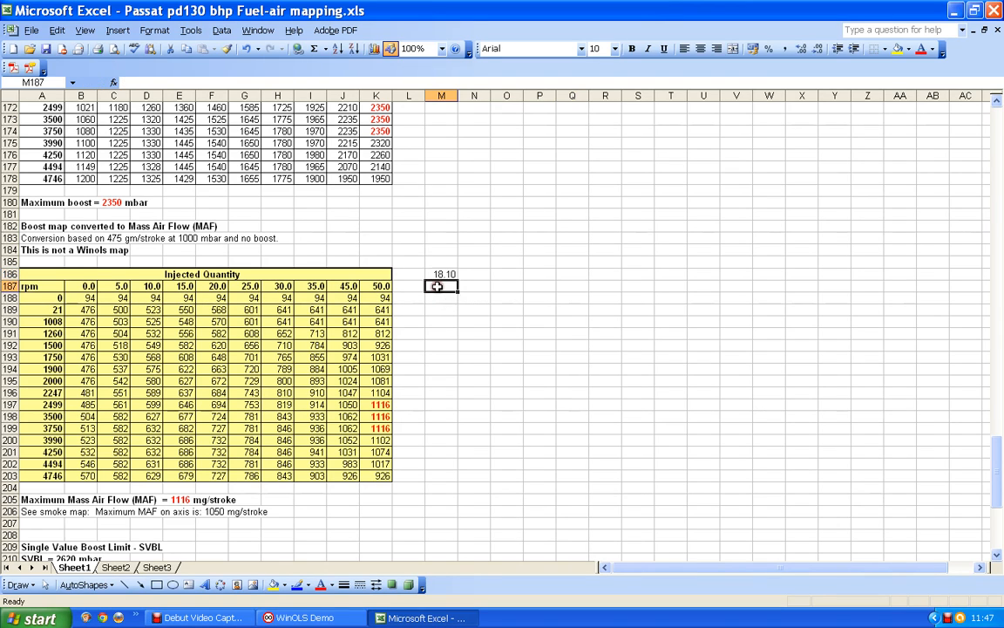
type("60")
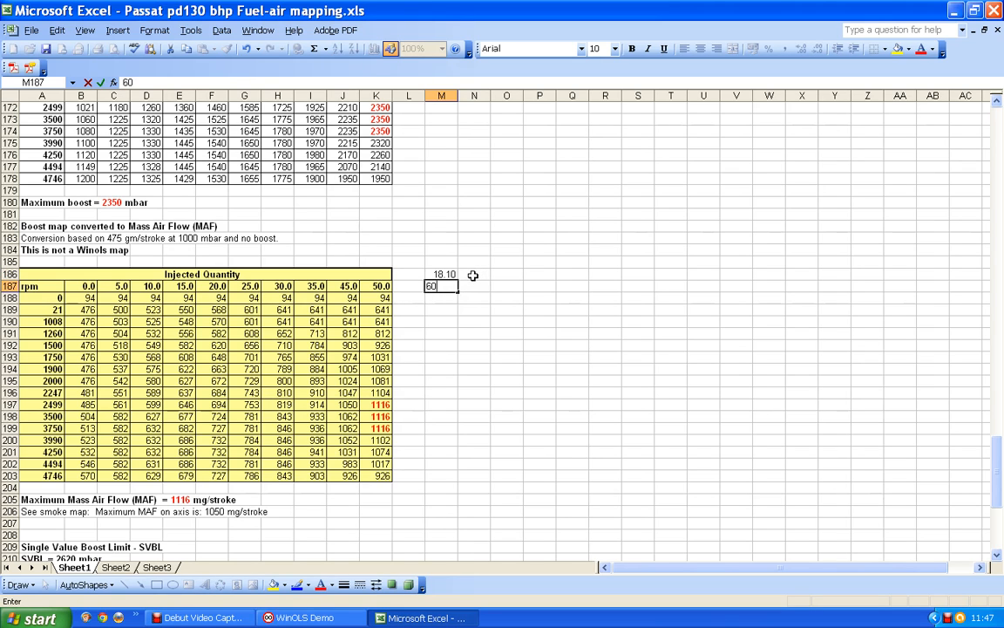
Add a second column of inputs with 18.1 in N186 and 70 in N187.
left_click(472, 275)
type("1")
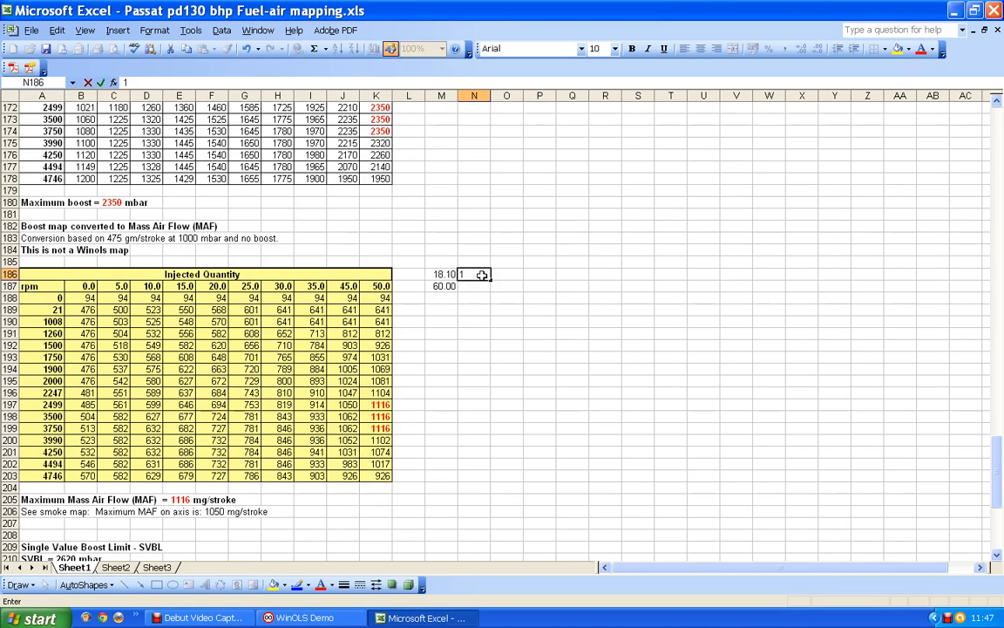
type("8.1")
left_click(474, 286)
type("70")
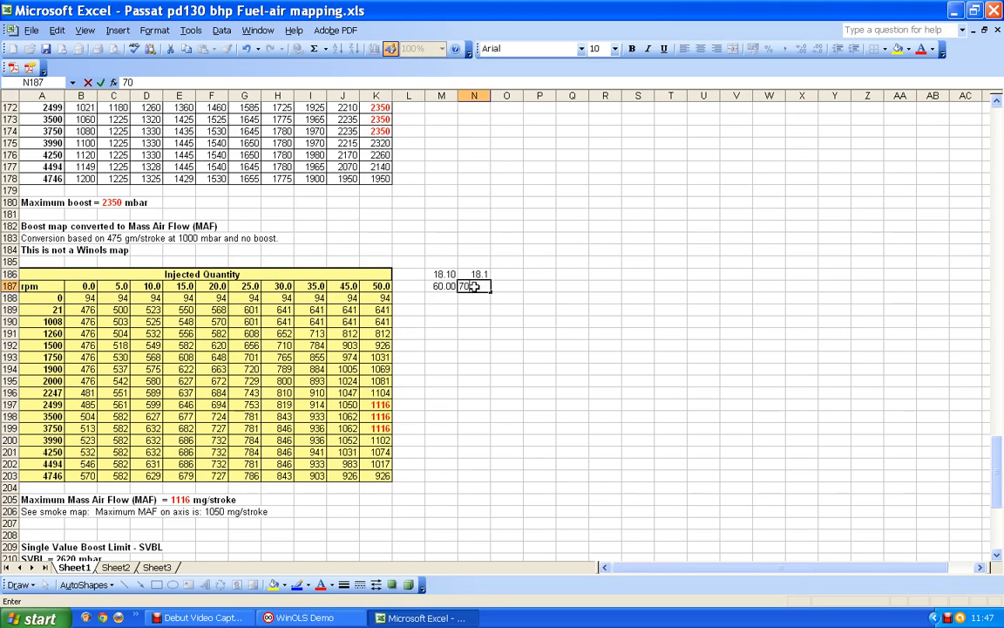
left_click(522, 305)
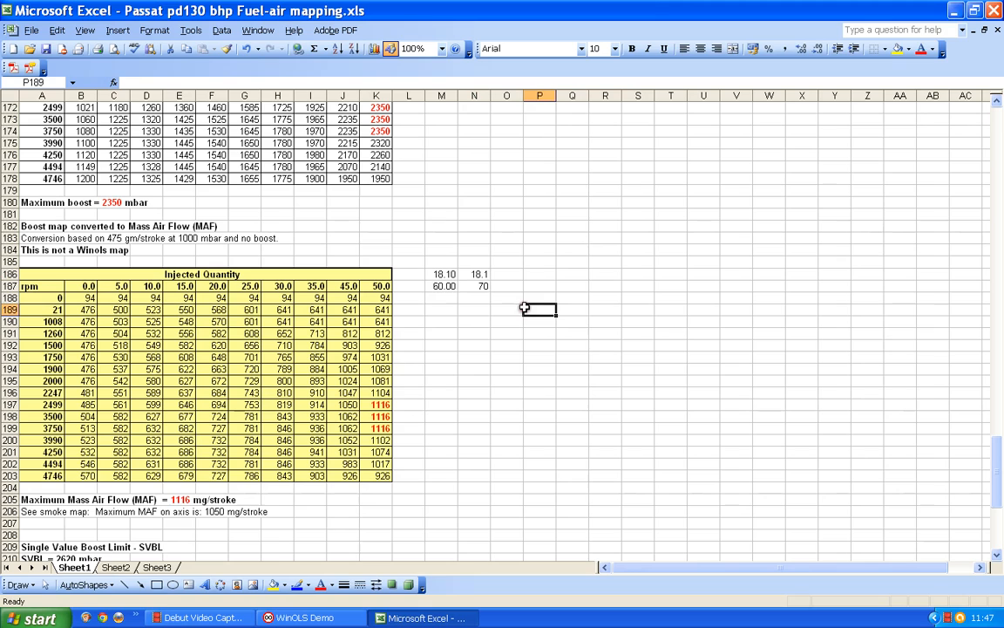
Fill M187 across into N187 to copy its two-decimal format, and re-enter 70 in N187.
left_click(481, 286)
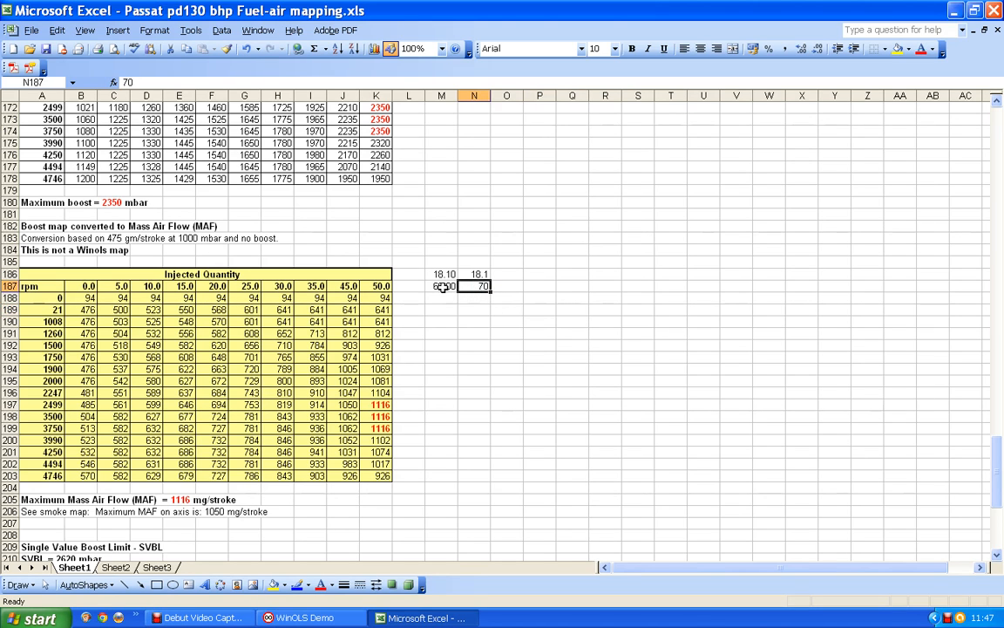
left_click(451, 286)
left_click_drag(459, 292, 486, 294)
left_click(473, 286)
type("70")
key("Return")
key("Return")
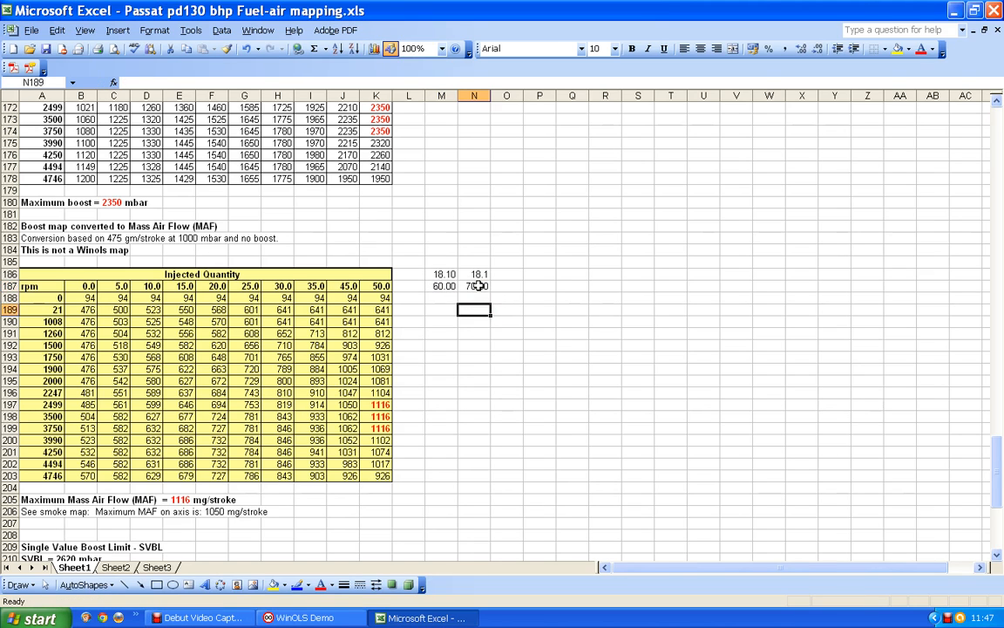
left_click(479, 286)
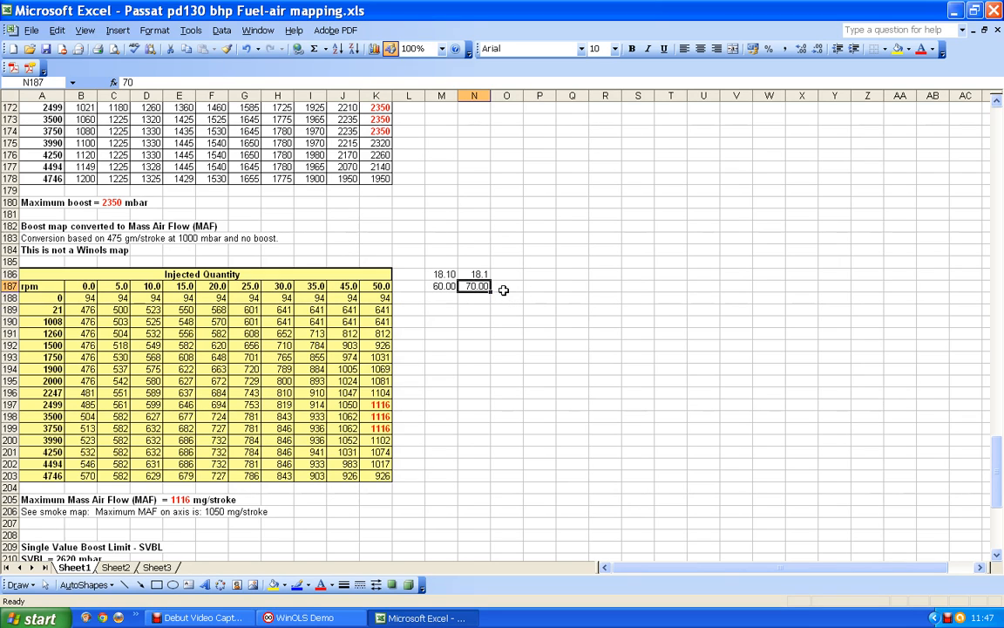
Fill the 18.1 ratio from M186 across into N186 so both cells share the same number format.
left_click(451, 275)
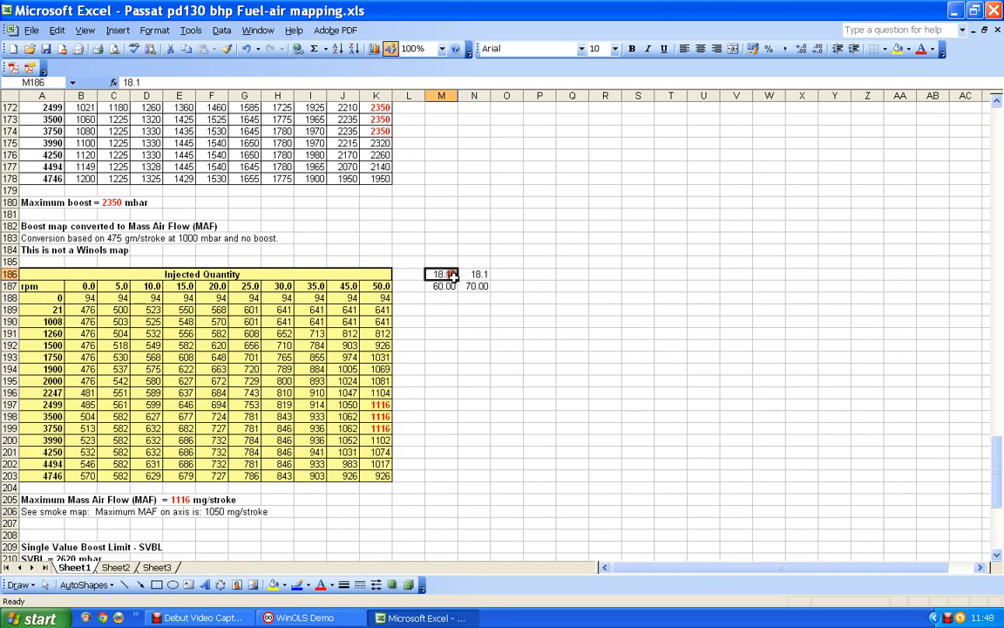
left_click_drag(459, 280, 484, 279)
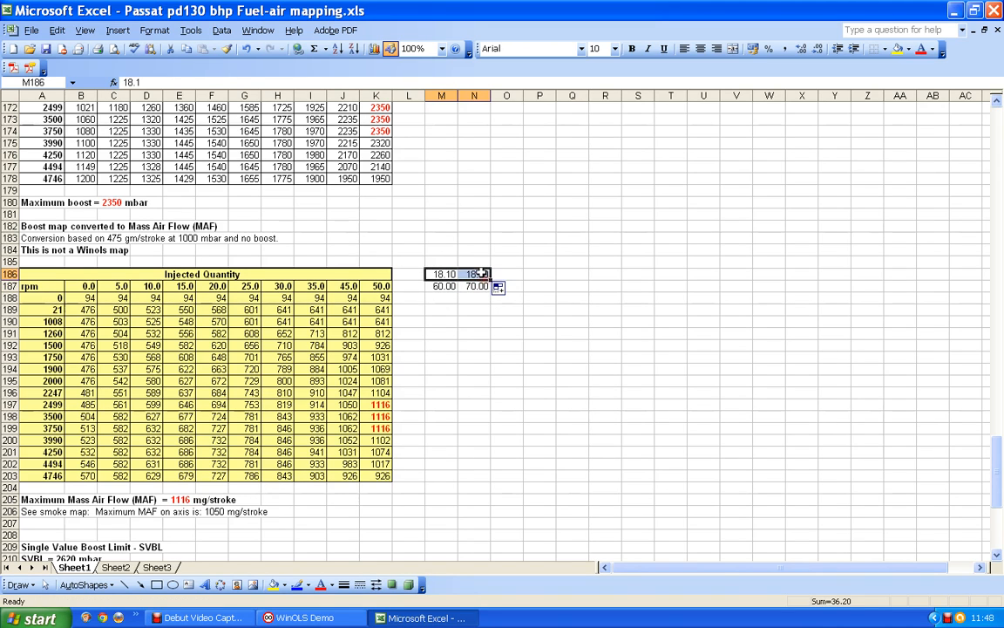
left_click(477, 273)
left_click(447, 275)
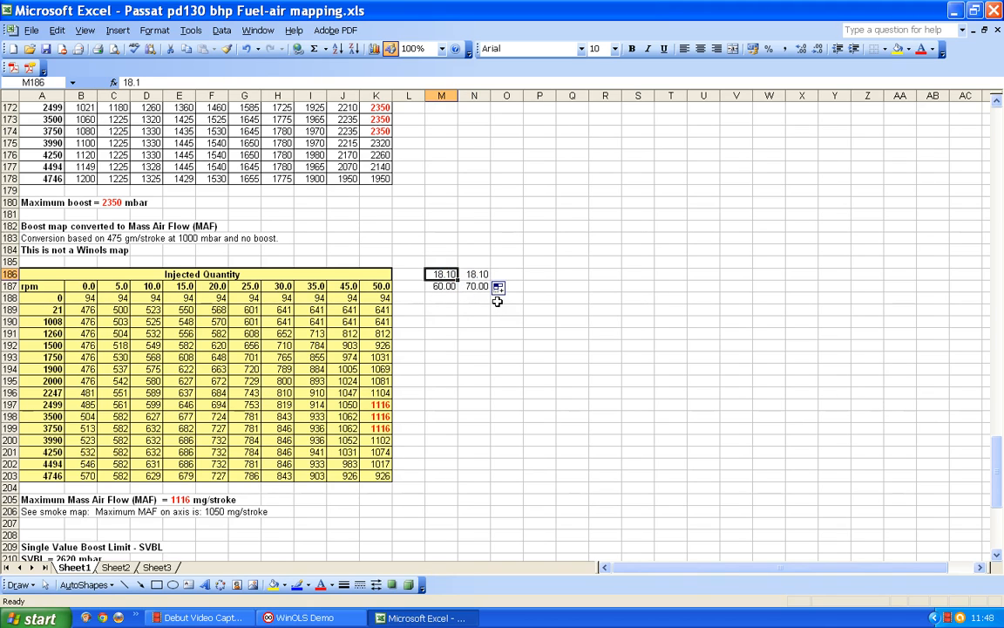
Make the injected quantity headings in M187 and N187 bold.
left_click(440, 298)
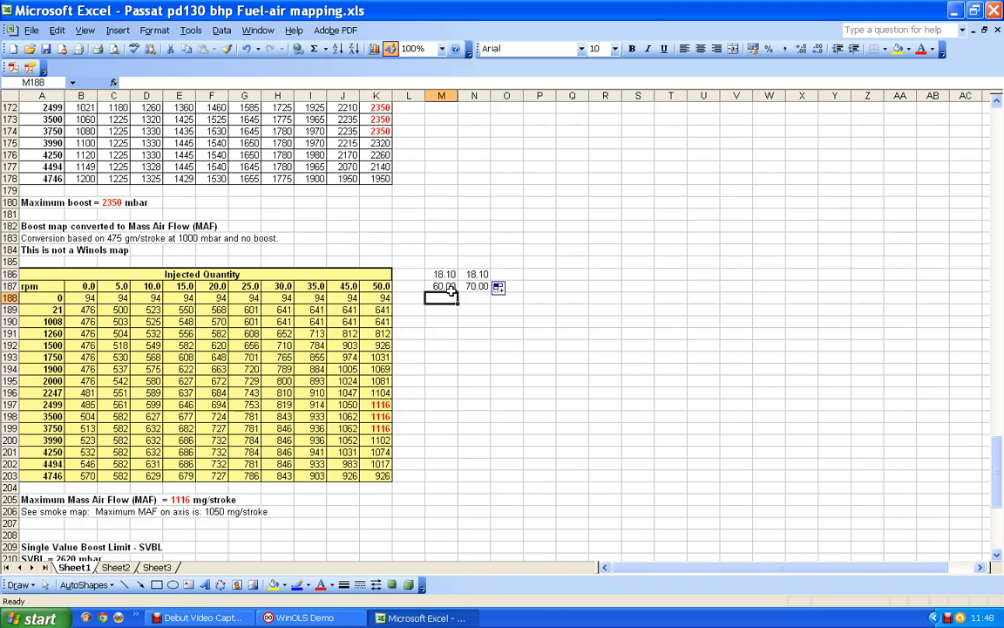
left_click_drag(446, 286, 478, 285)
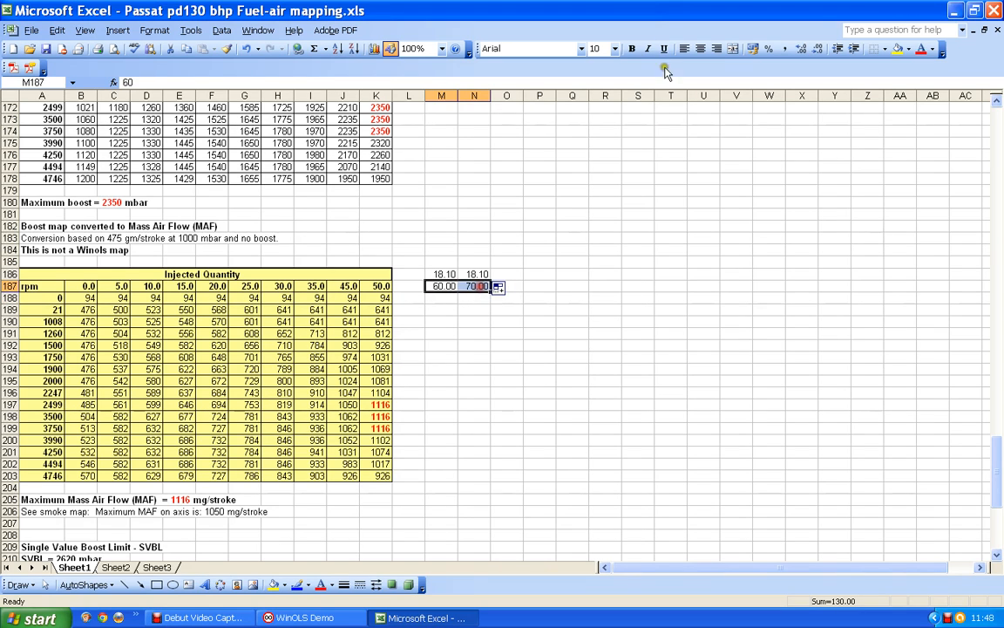
left_click(632, 49)
left_click(616, 300)
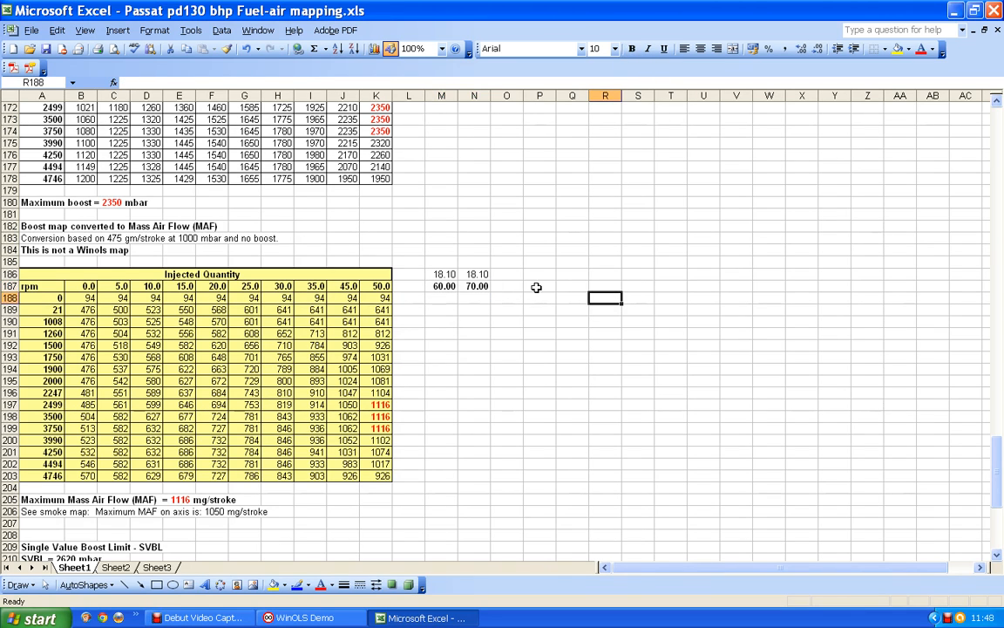
In M197, in the 2499 rpm row, enter a formula multiplying M187 by M186.
left_click(437, 404)
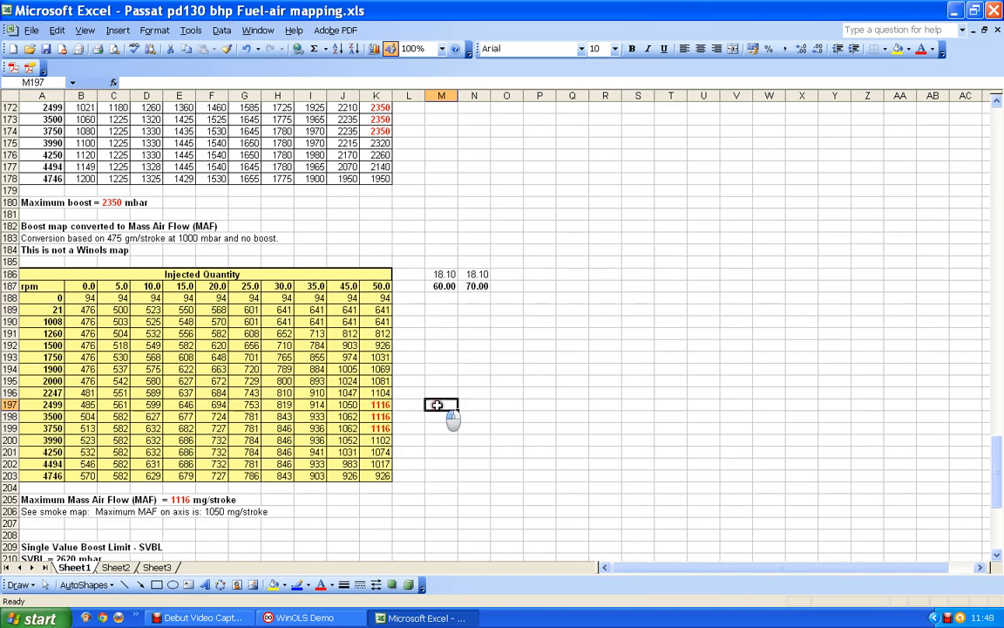
type("=")
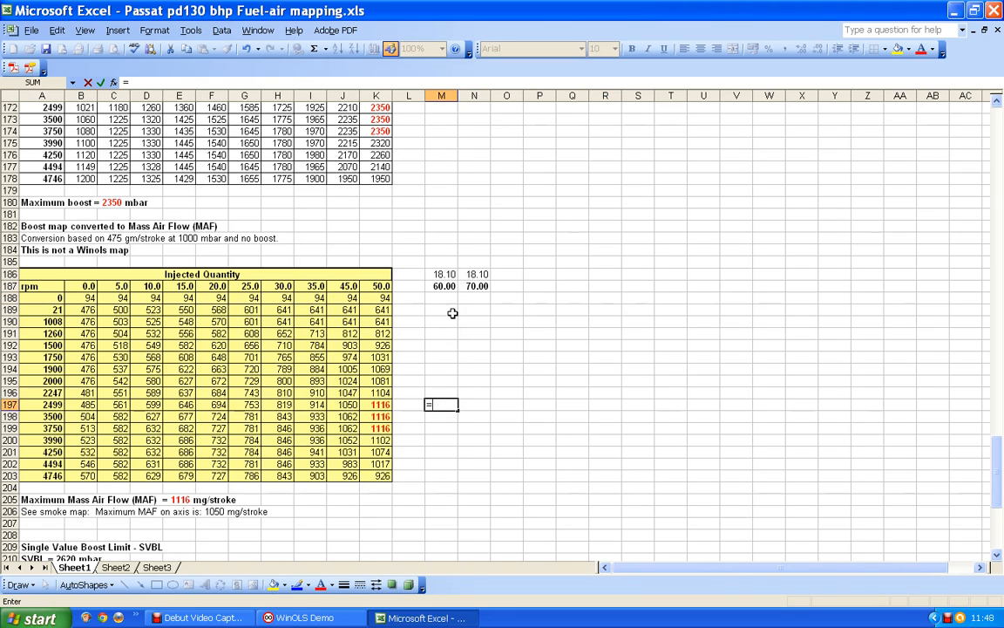
left_click(442, 286)
type("*")
left_click(444, 274)
key("Return")
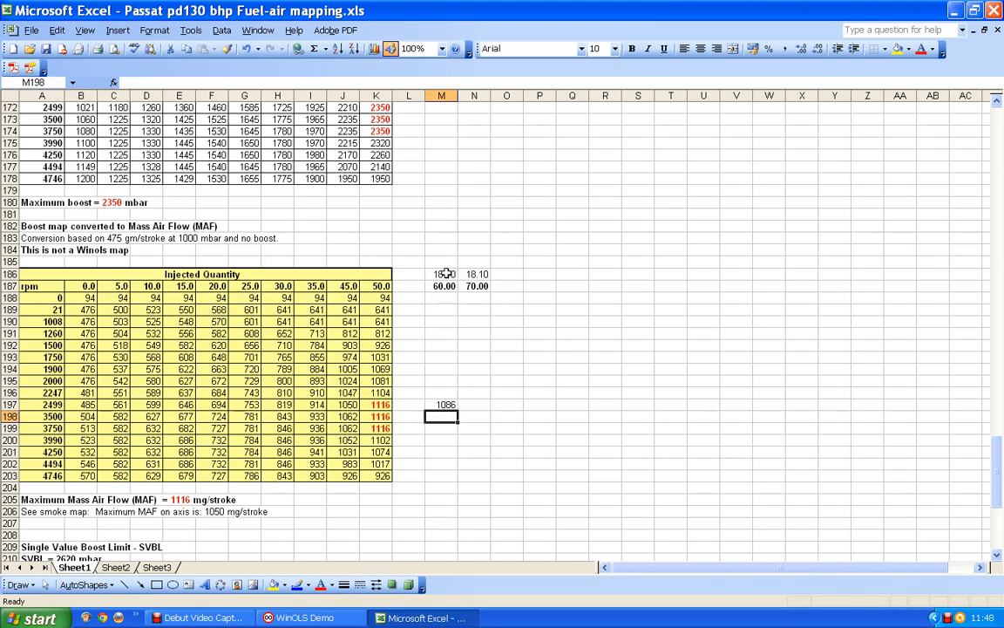
Fill M197 down to M199, and overwrite both M198 and M199 with 1086.
left_click(445, 405)
left_click_drag(457, 409, 453, 432)
left_click(451, 418)
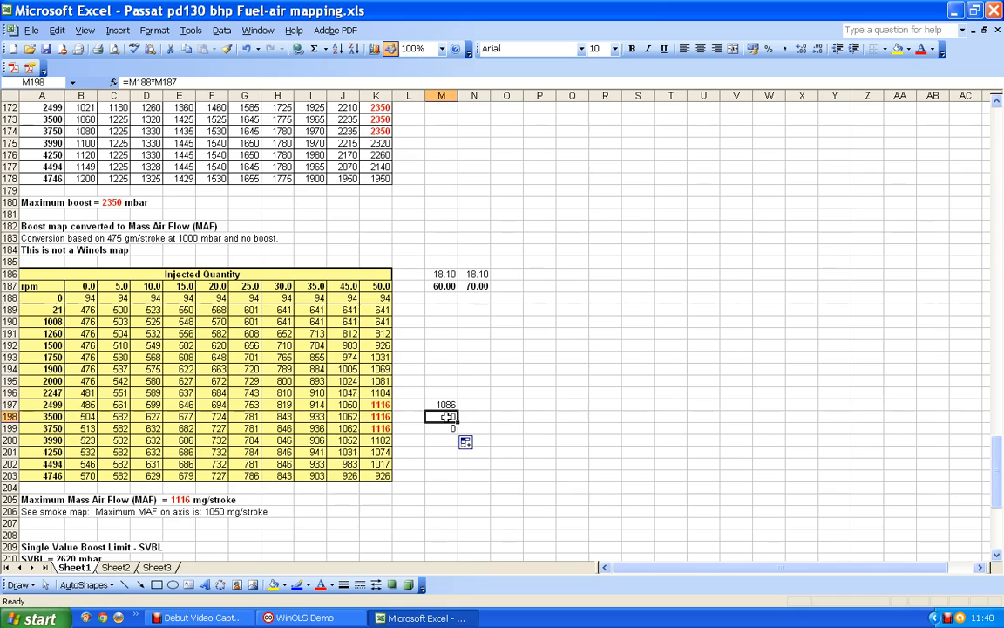
type("1086")
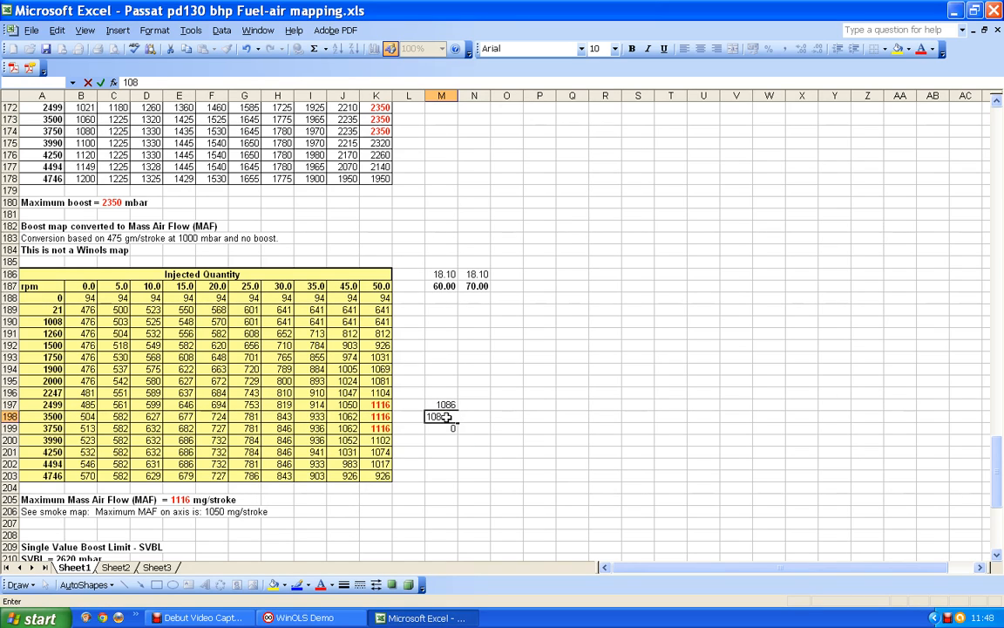
key("Return")
type("1086")
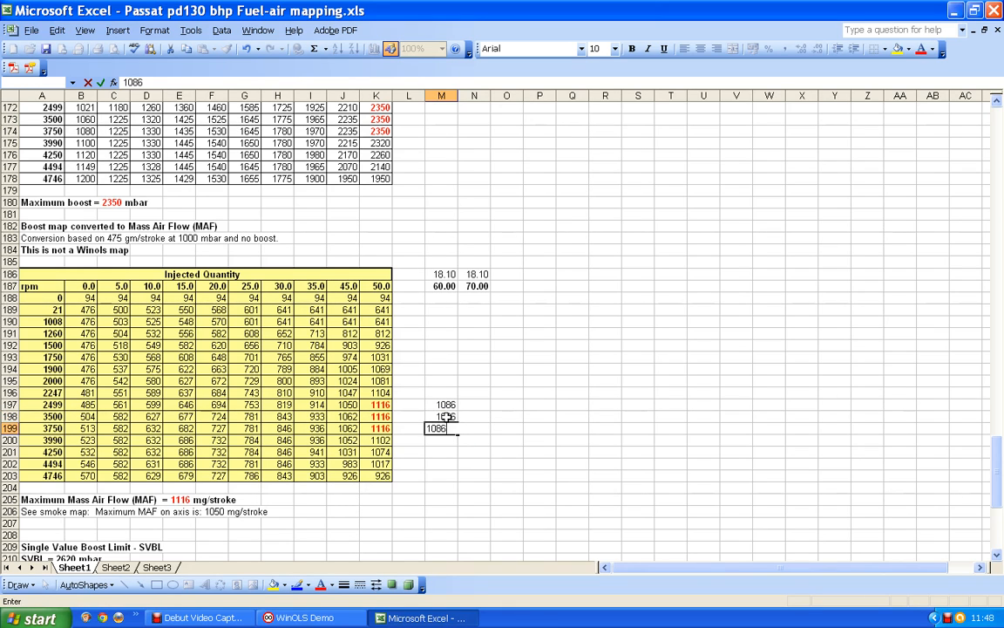
key("Return")
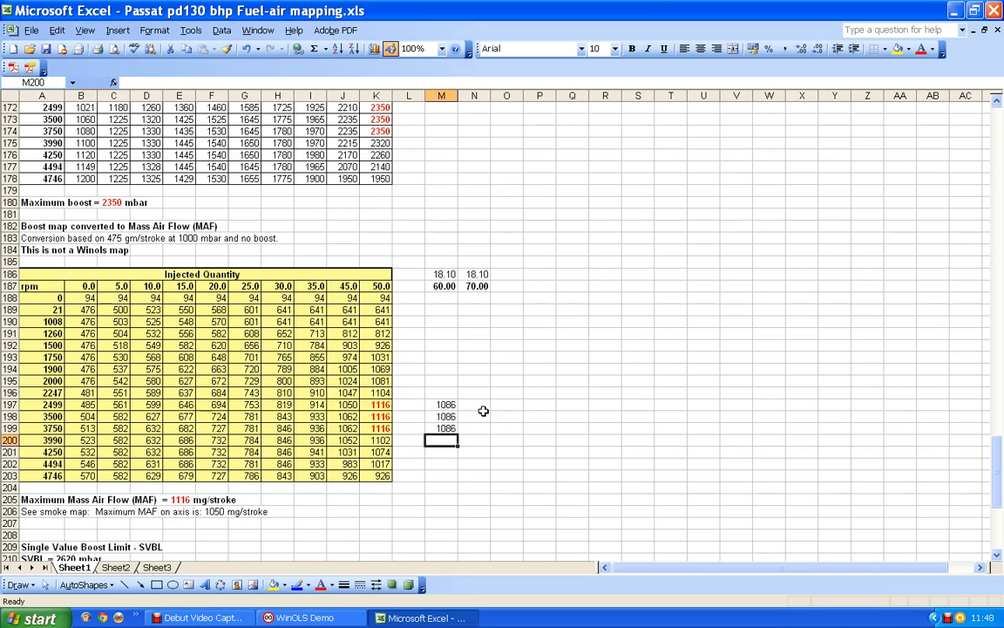
Fill the air flow formula from M197 across into N197.
left_click(450, 406)
mouse_move(456, 408)
left_mouse_down()
mouse_move(471, 394)
mouse_move(475, 404)
left_mouse_up()
left_click(476, 405)
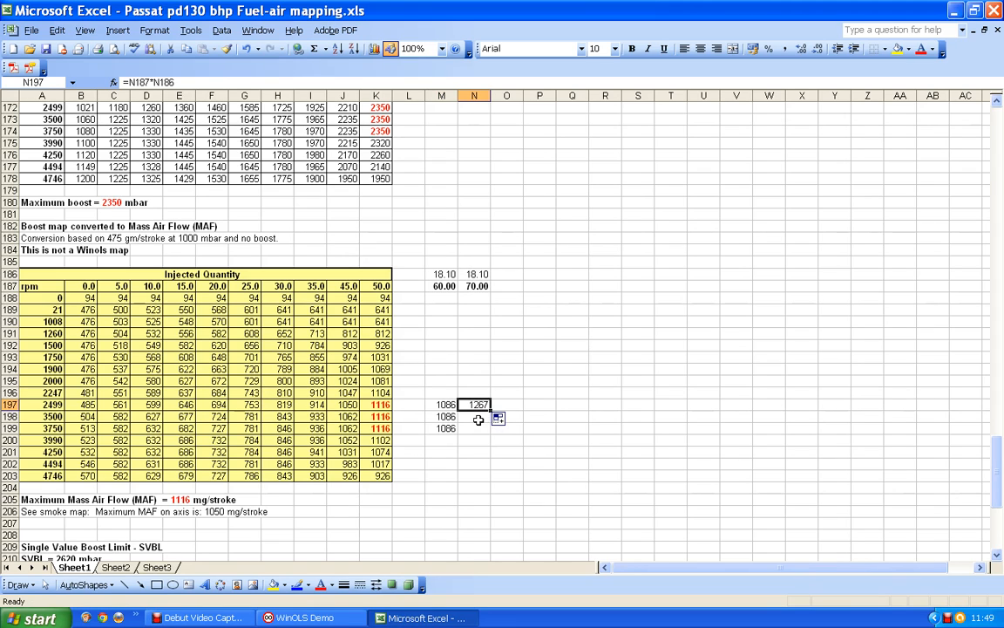
Enter 1267 in N198 and N199 for the 3500 and 3750 rpm rows.
left_click(478, 418)
type("1267")
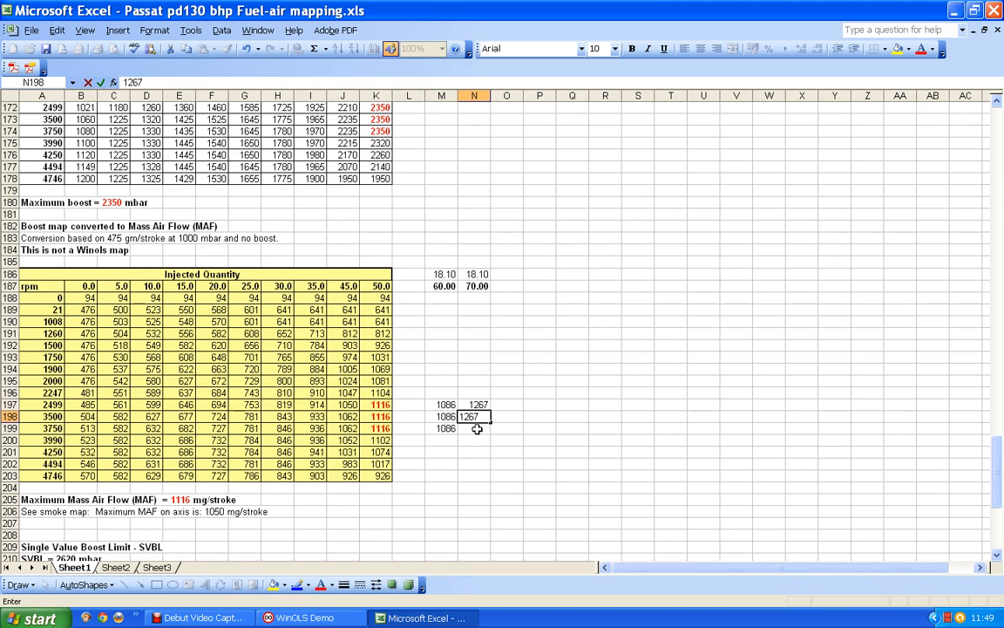
left_click(478, 429)
type("1")
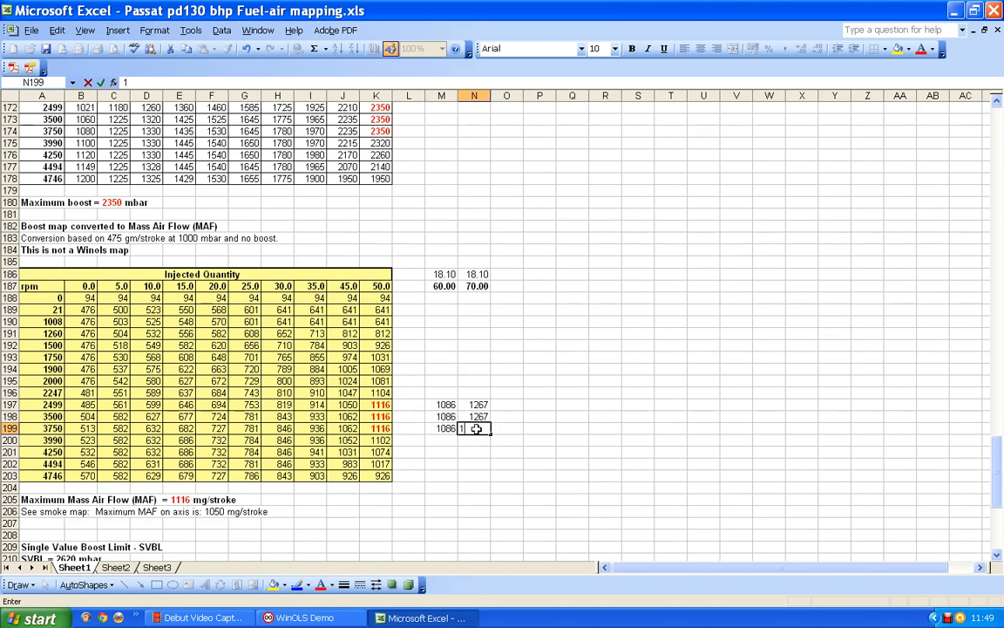
type("267")
left_click(477, 439)
left_click(476, 429)
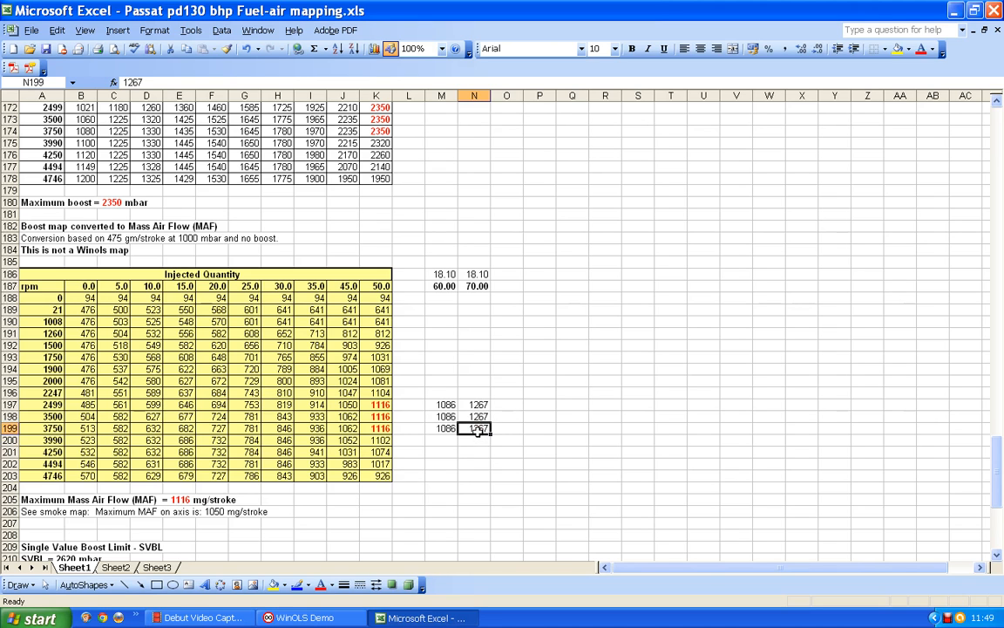
Try to calculate the boost ratio for the 60 injected quantity in M172, in the 2499 rpm row of the boost map.
scroll(476, 431, "up", 2)
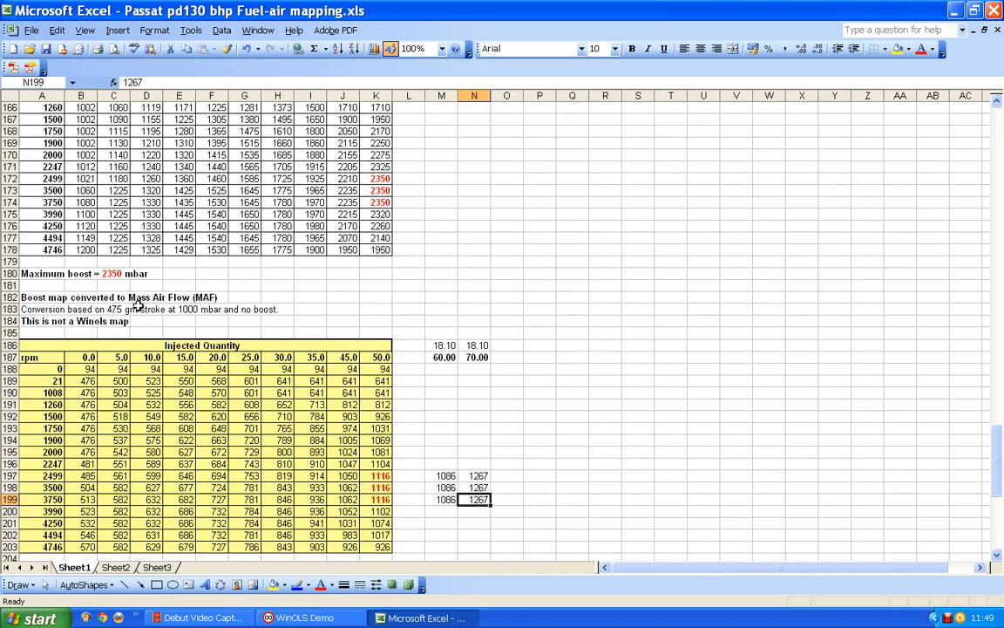
left_click(440, 180)
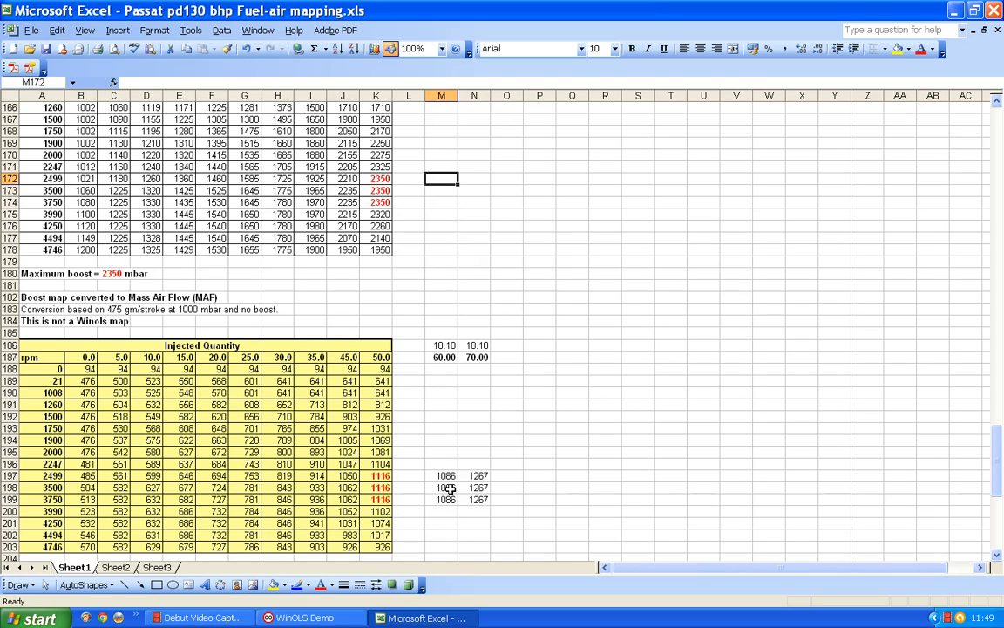
type("10")
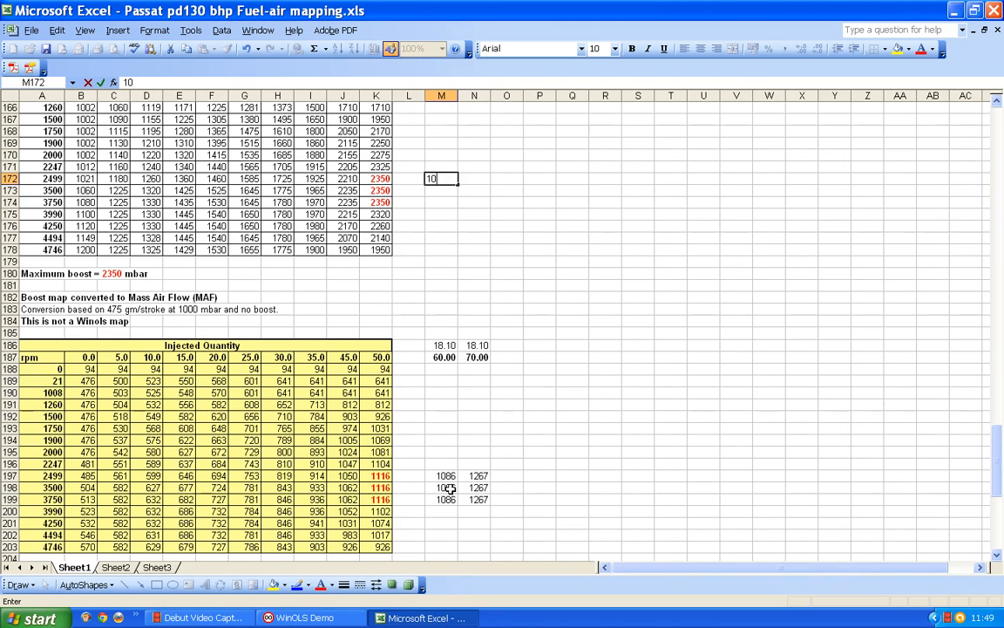
type("8")
type("75")
key("Return")
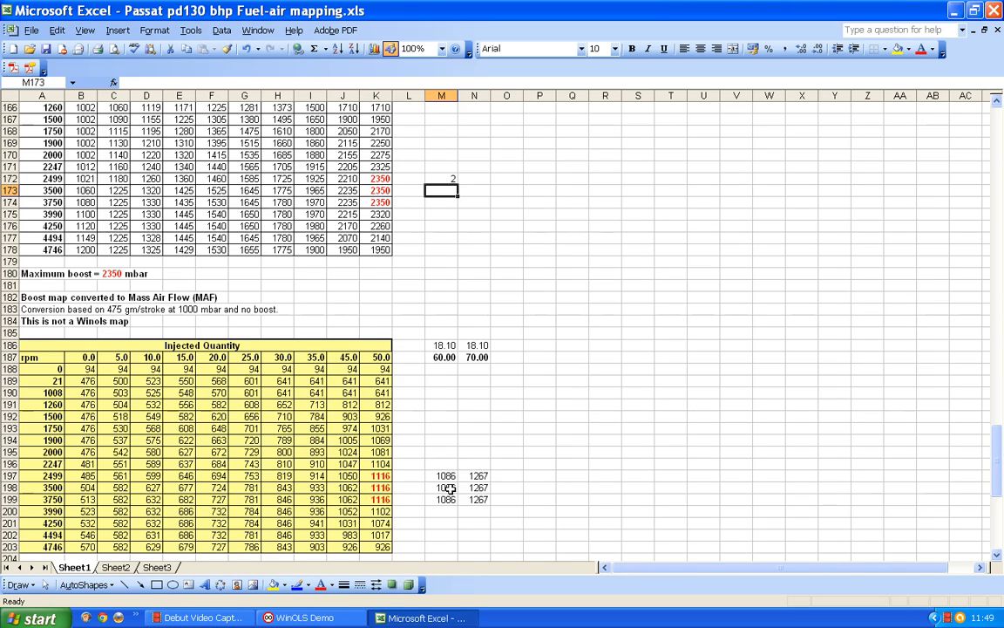
Enter the formula =1267/475 in N172, in the 2499 rpm row, for the 70 injected quantity.
left_click(473, 180)
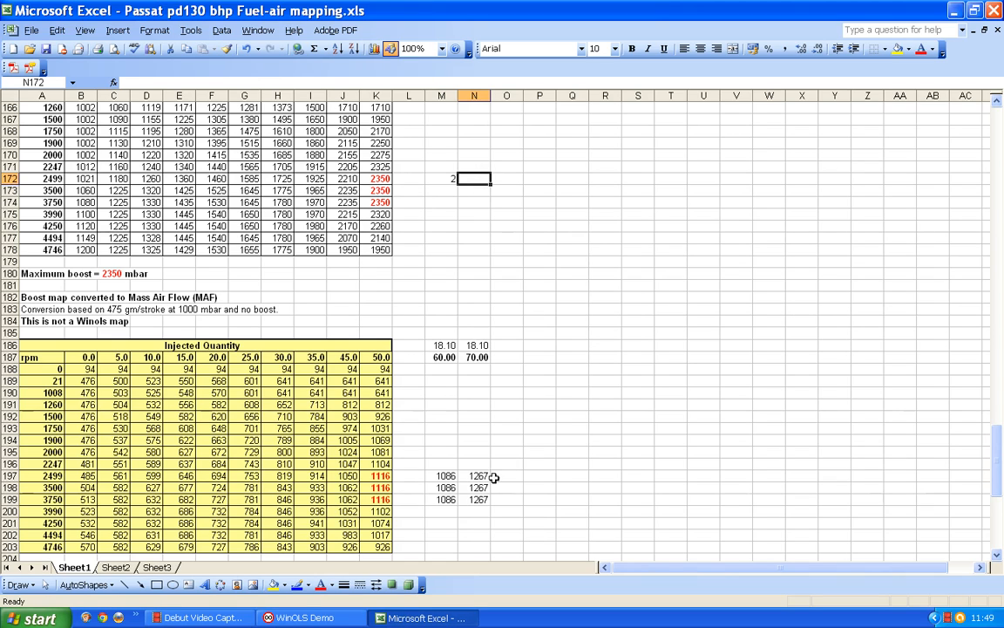
type("1267/475")
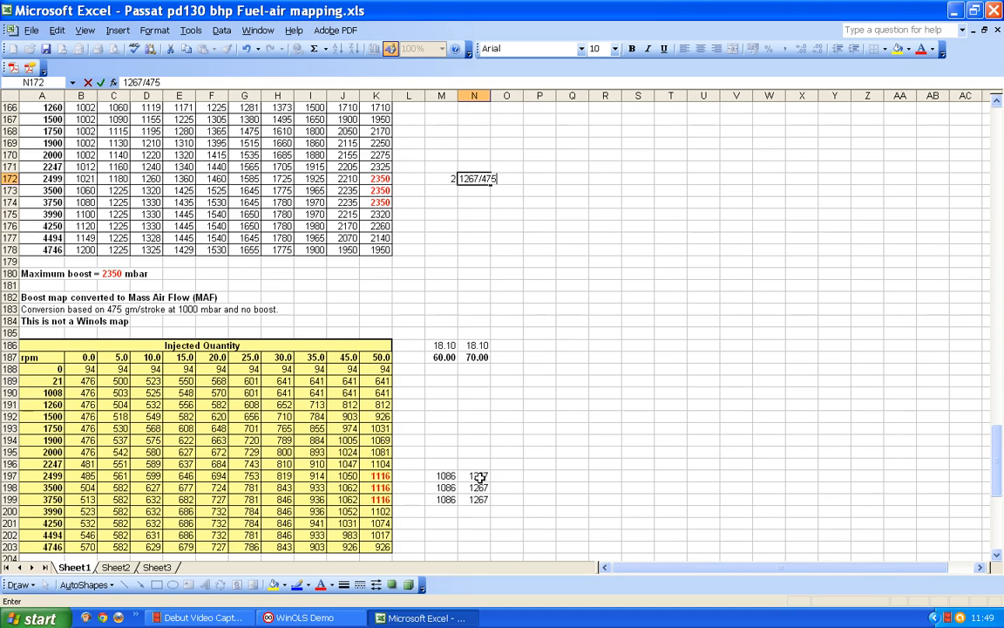
key("Return")
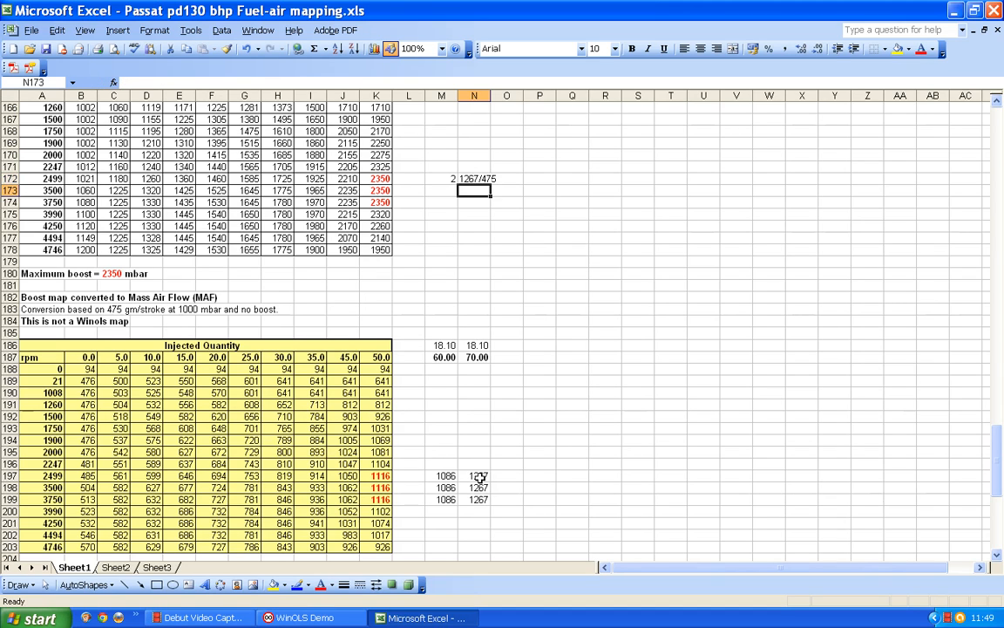
left_click(468, 179)
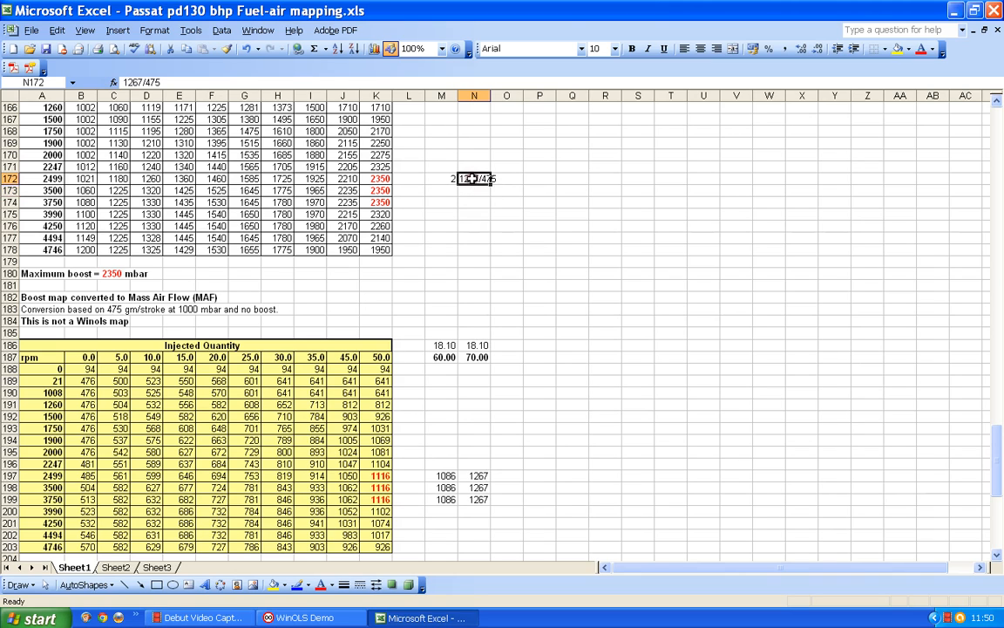
left_click(123, 82)
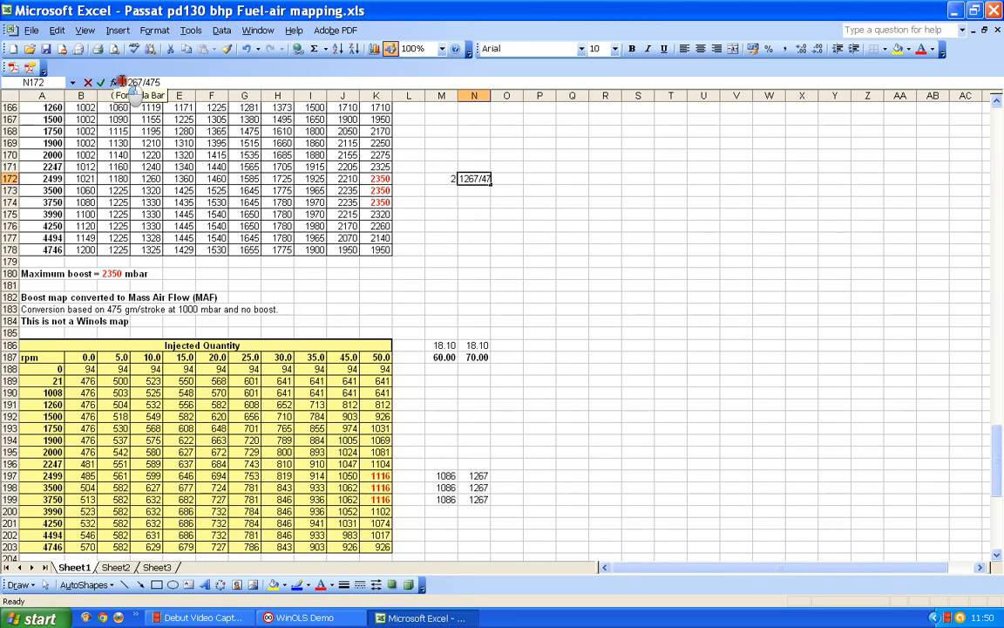
type("=")
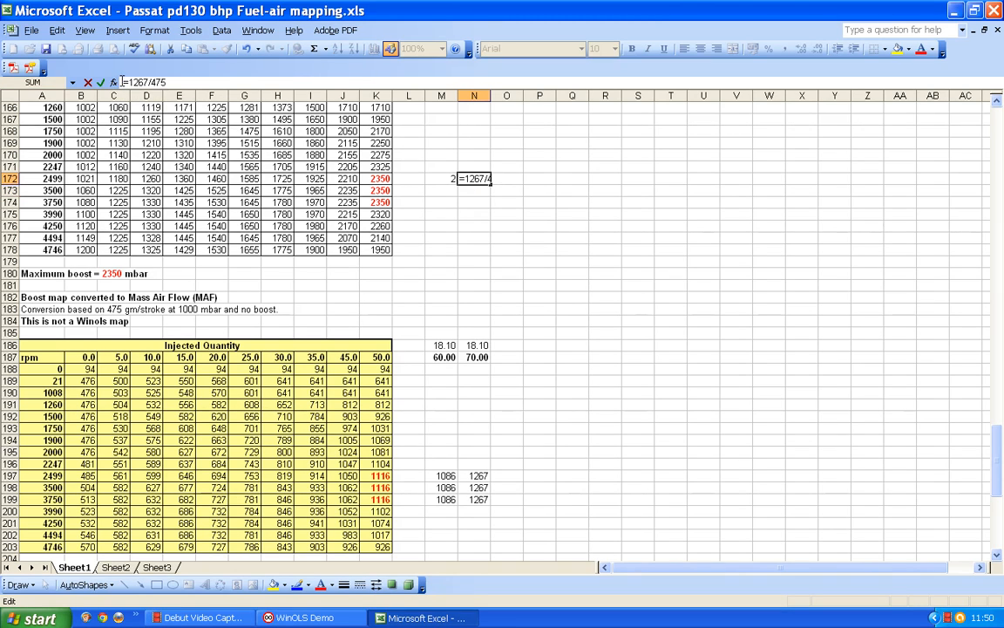
key("Return")
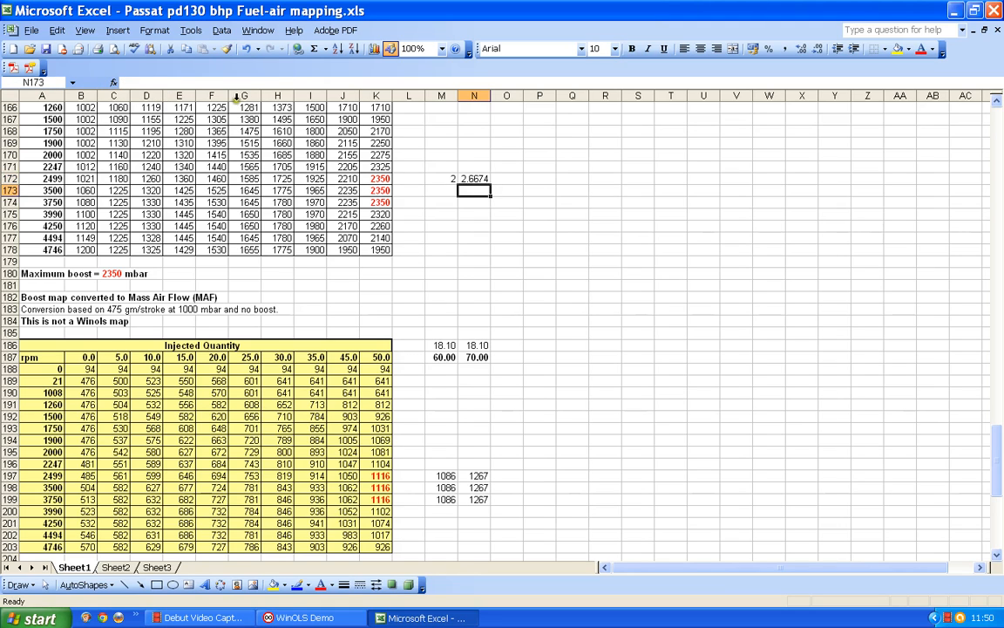
Fill the formula from N172 into M172 and change M172 to =1086/475.
left_click(480, 179)
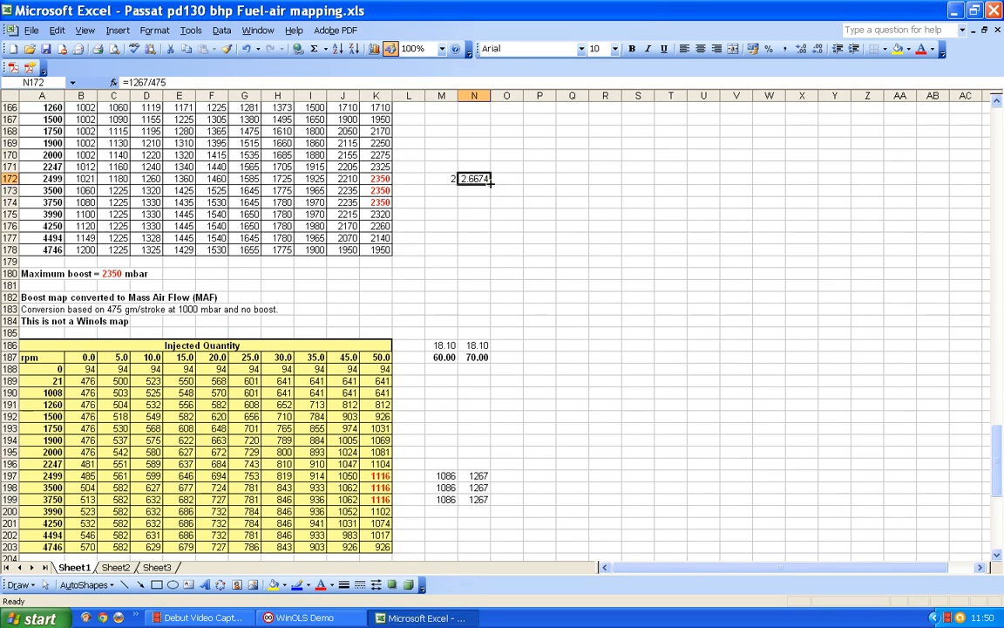
left_click_drag(491, 179, 446, 196)
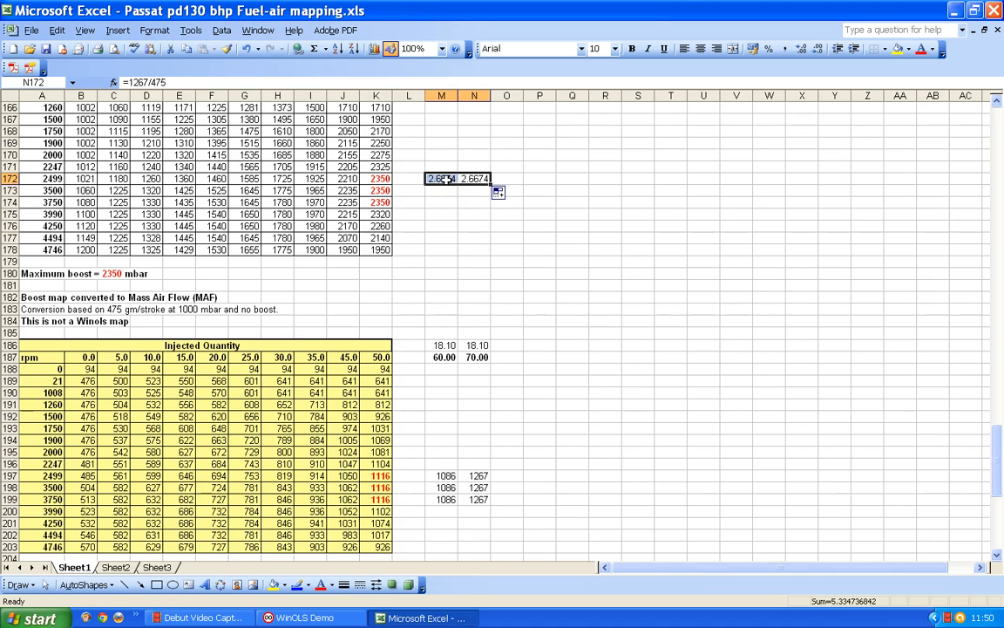
left_click(444, 178)
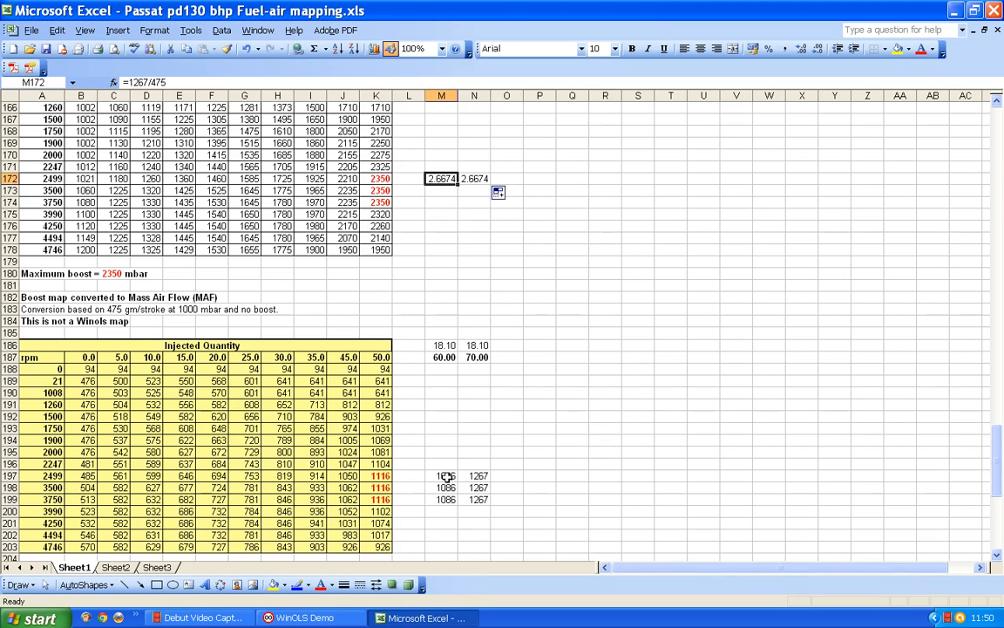
left_click(173, 80)
key("BackSpace")
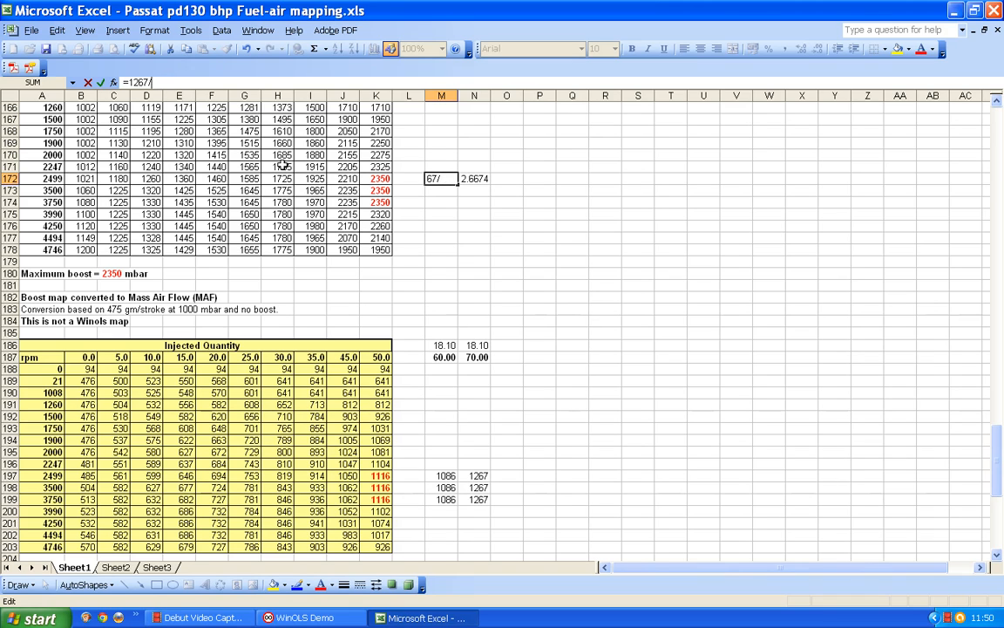
key("BackSpace")
key("BackSpace")
key("BackSpace")
type("086/475")
key("Return")
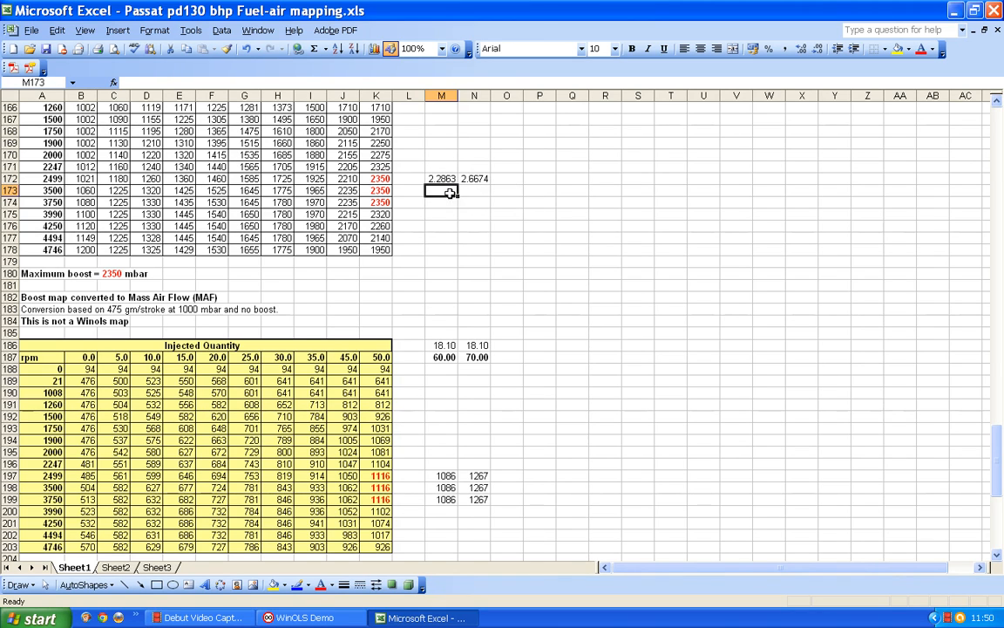
Format M172:N172 as Number with three decimal places.
left_click_drag(448, 178, 466, 178)
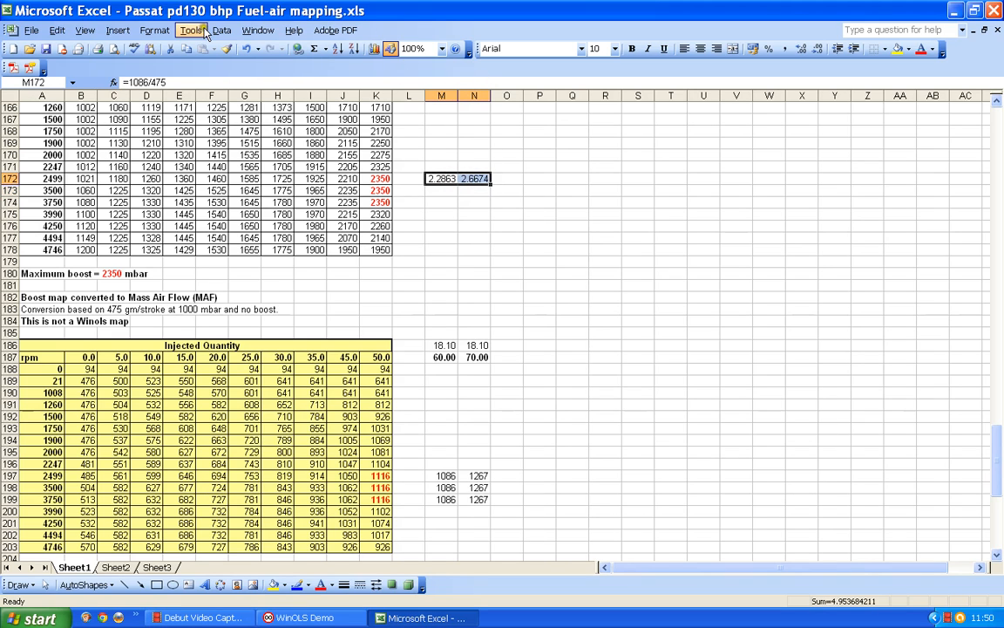
left_click(150, 31)
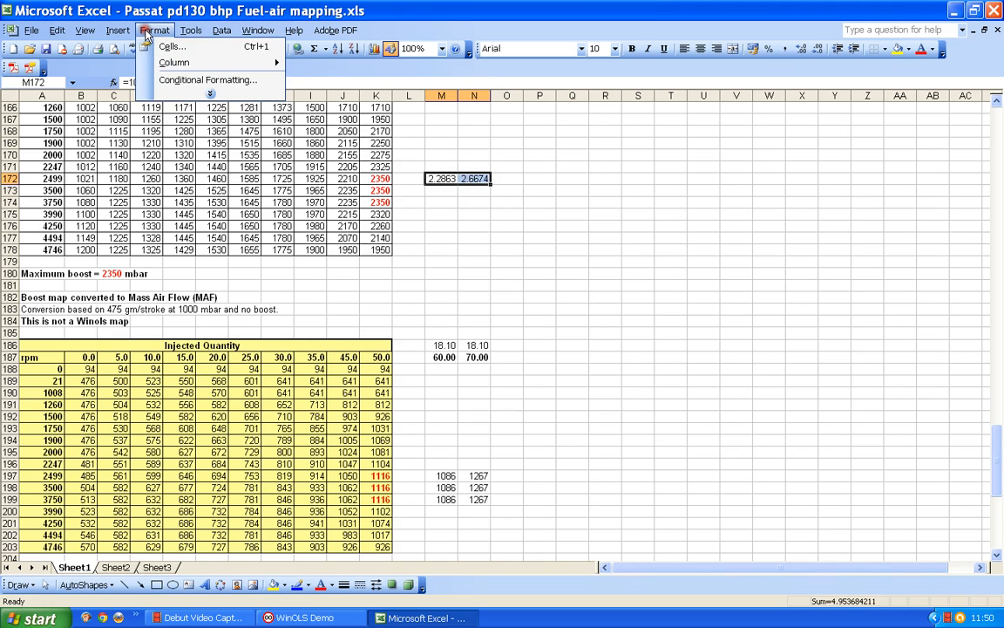
left_click(171, 47)
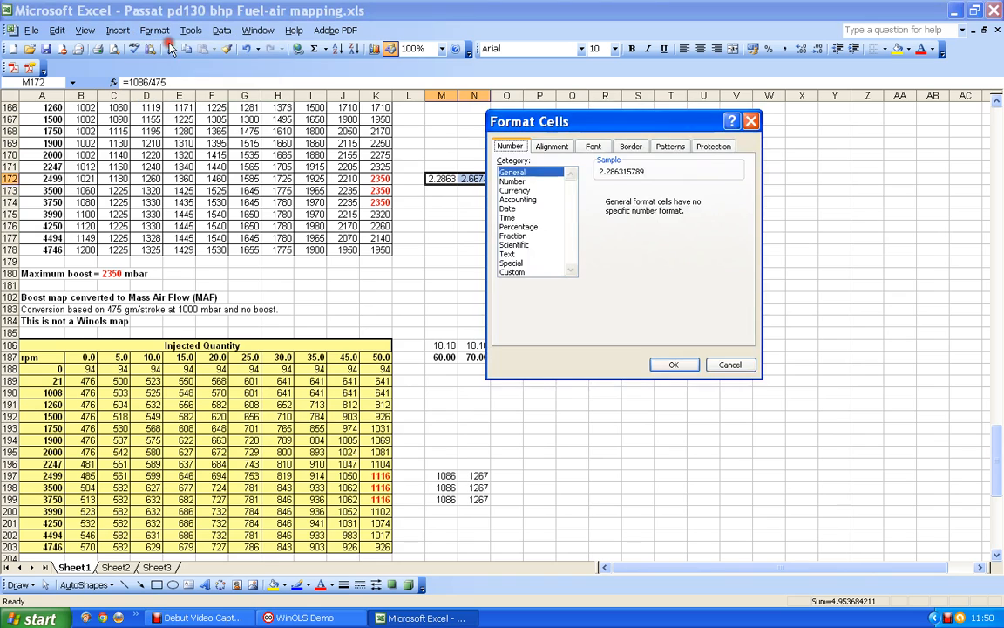
left_click(529, 181)
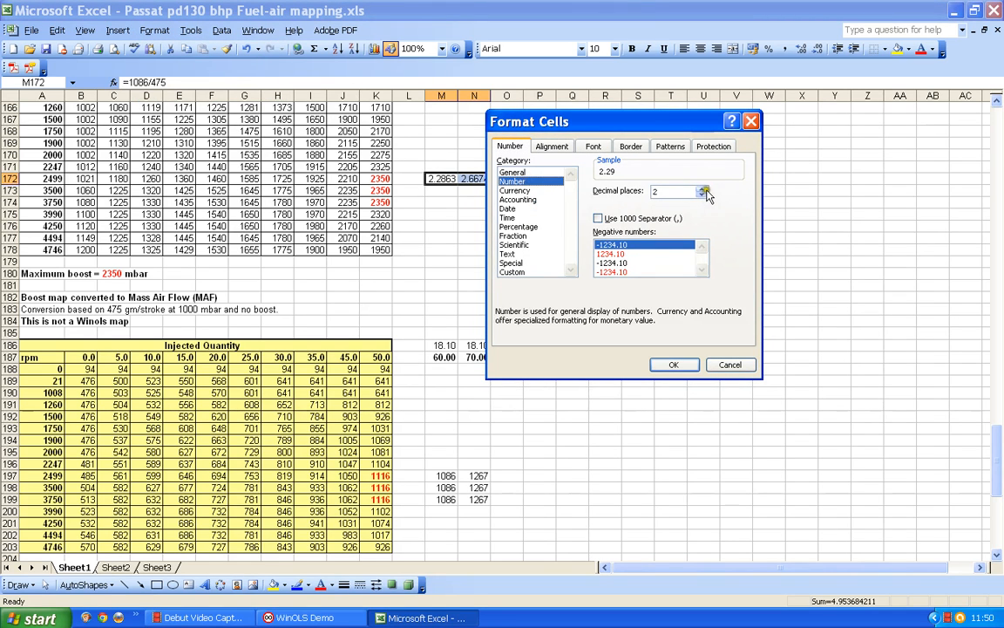
left_click(704, 189)
left_click(676, 364)
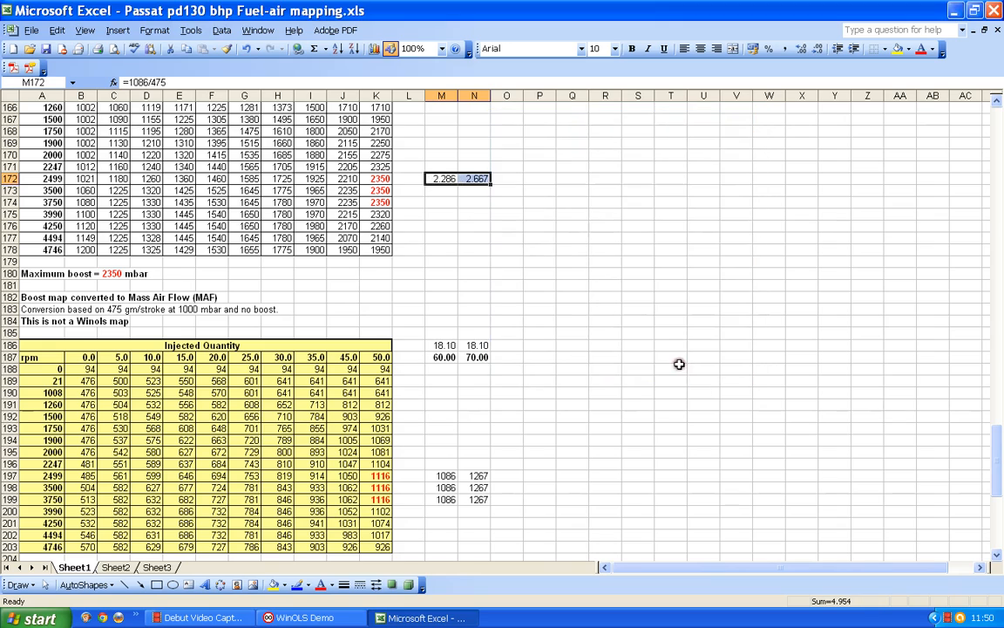
Enter the boost values in mbar in the 3750 rpm row: 2286 in M174 and 2667 in N174.
left_click(441, 202)
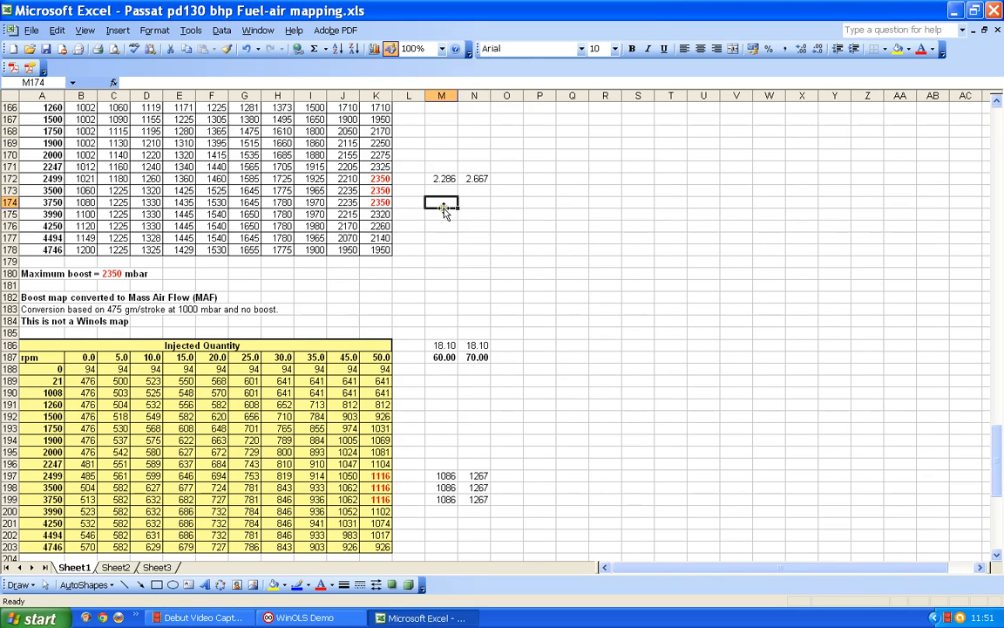
type("2.28")
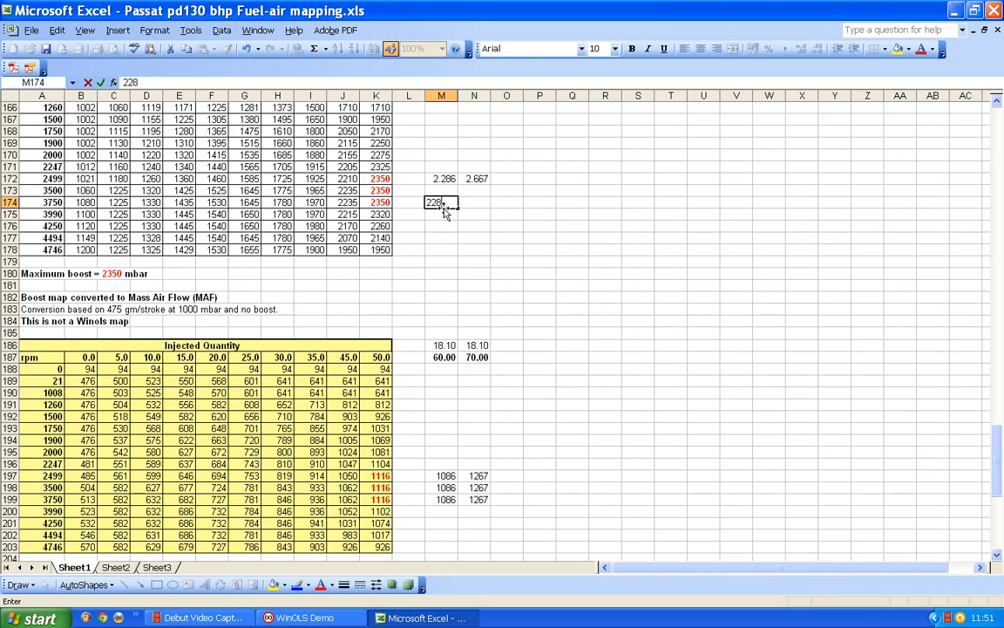
type("6")
left_click(475, 202)
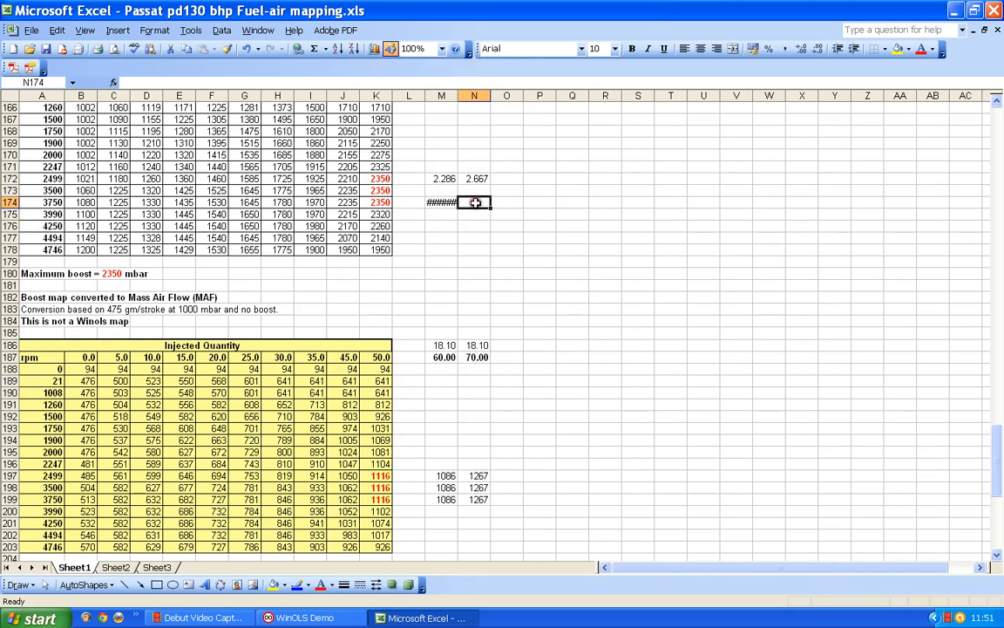
type("2667")
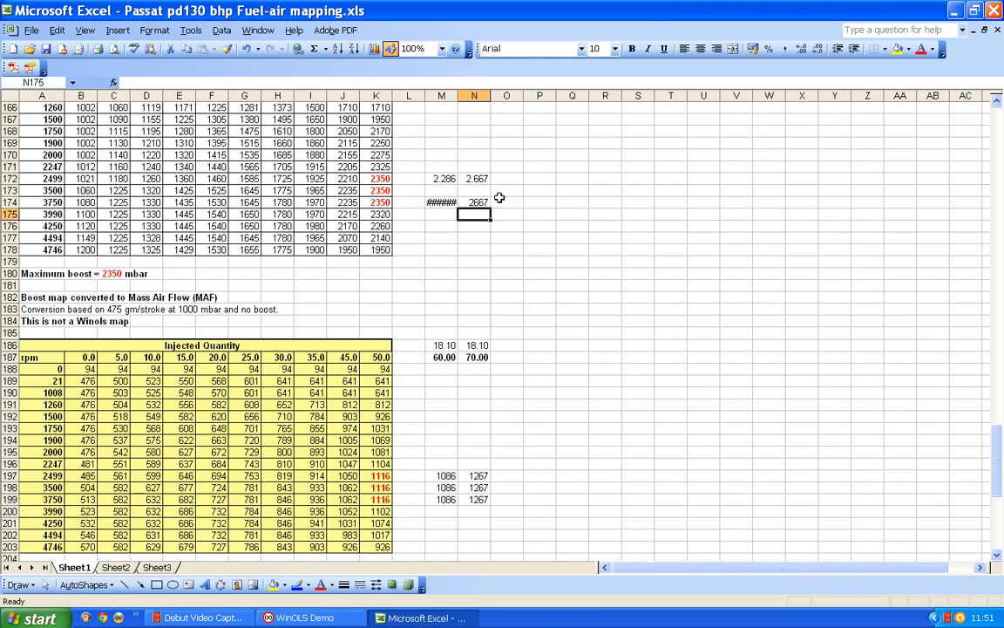
Format M174 as Number with zero decimal places.
left_click(441, 202)
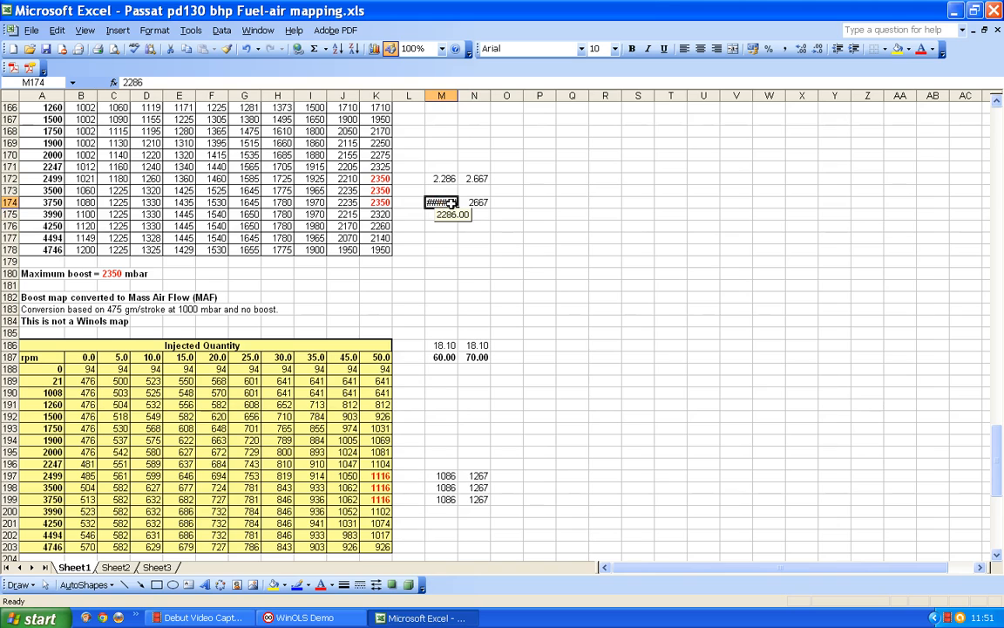
left_click(154, 30)
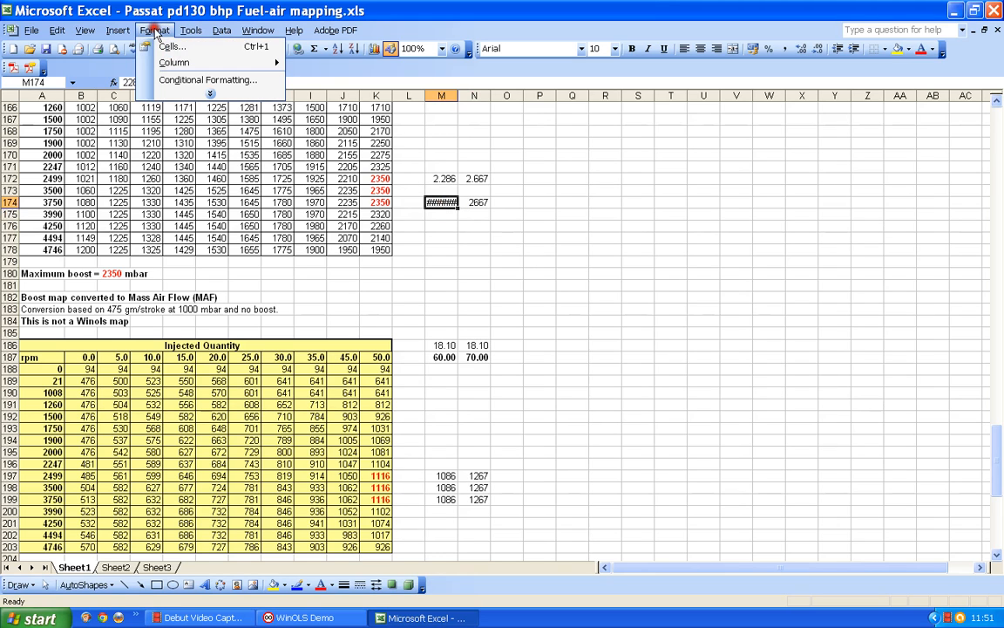
left_click(170, 48)
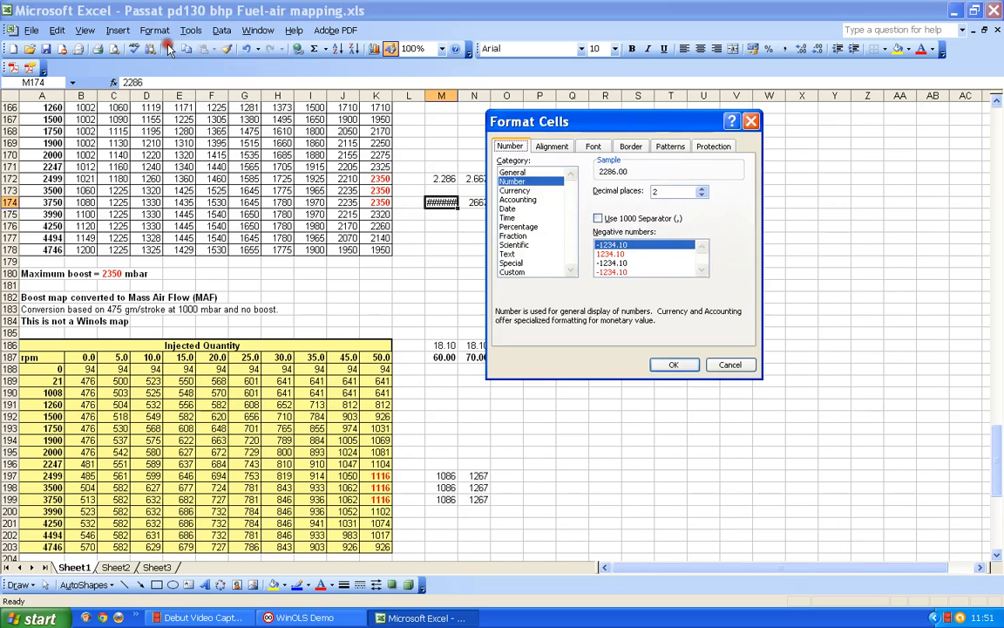
left_click(526, 181)
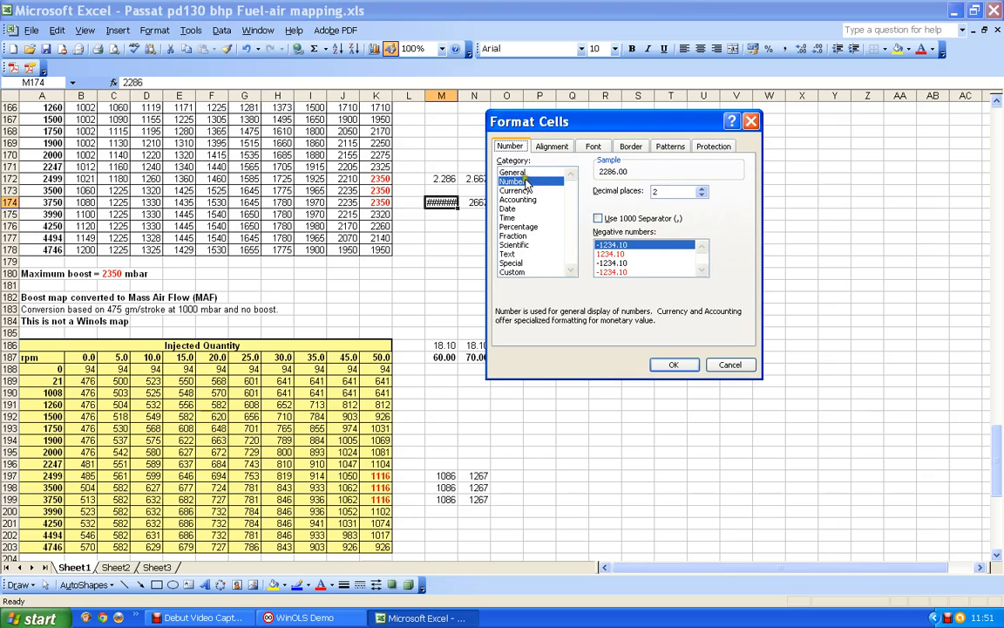
left_click(703, 194)
left_click(702, 195)
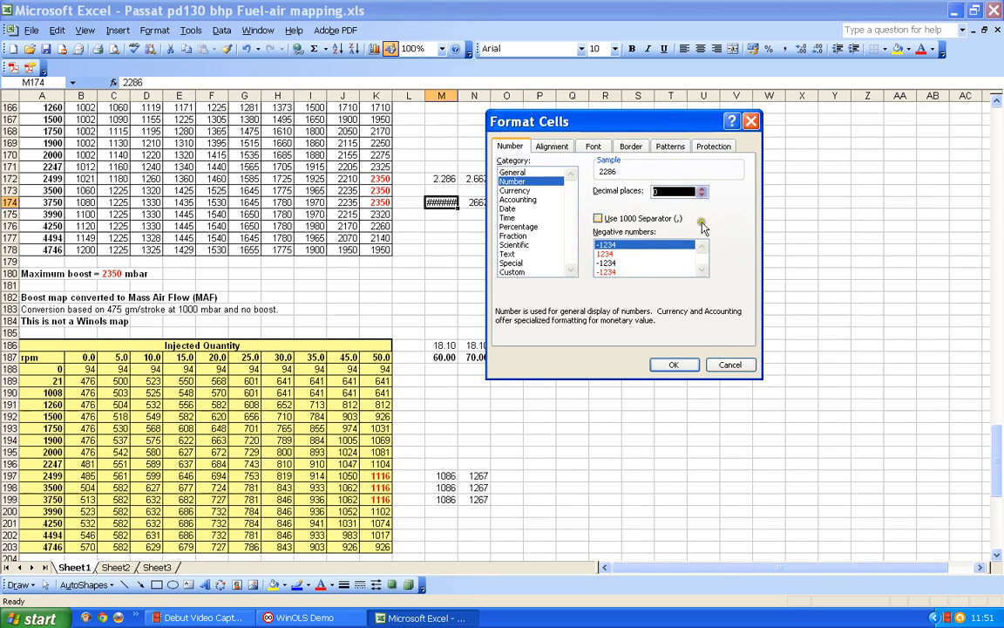
left_click(673, 365)
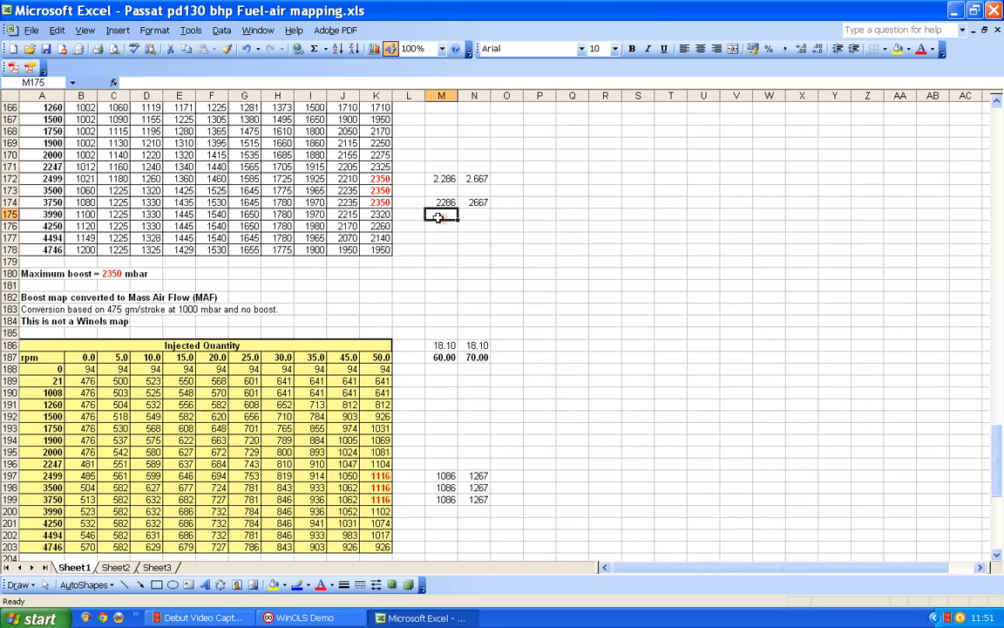
key("Return")
Enter the injected quantities as headings above the calculated boost values: 60 in M162 and 70 in N162.
scroll(418, 199, "up", 3)
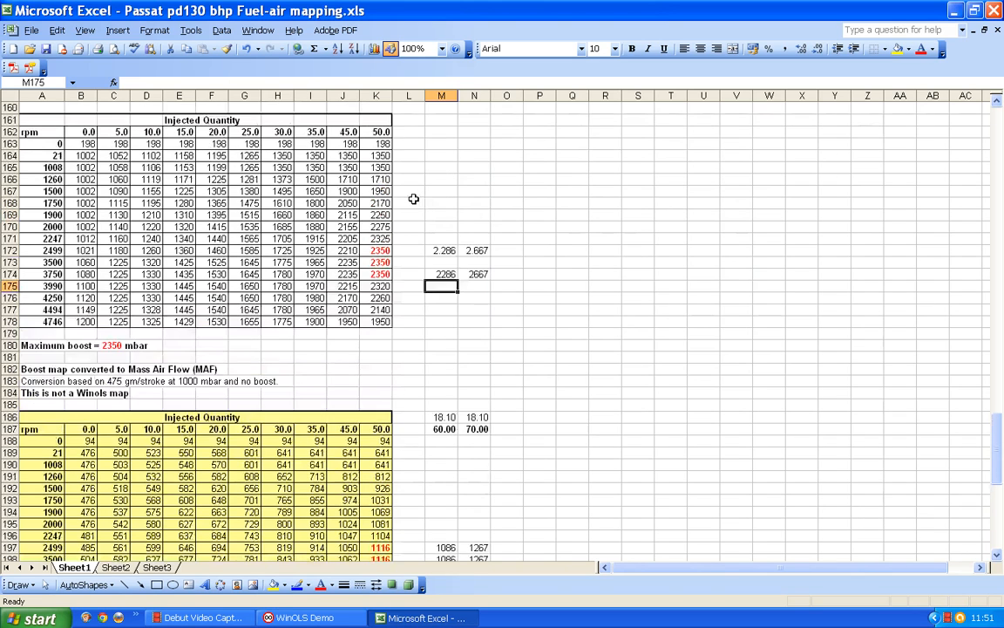
left_click(443, 167)
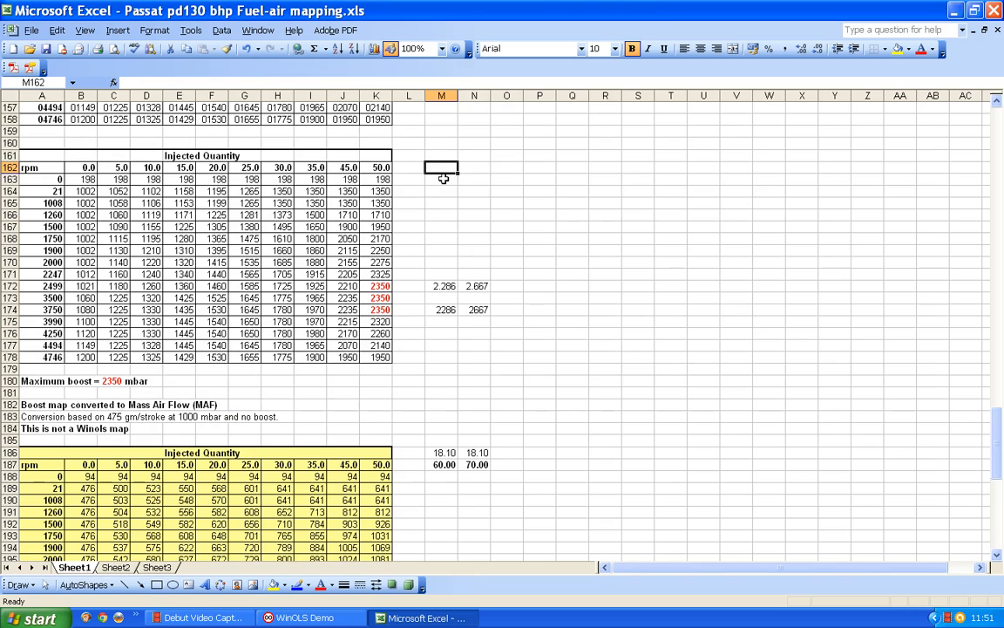
type("60")
left_click(477, 166)
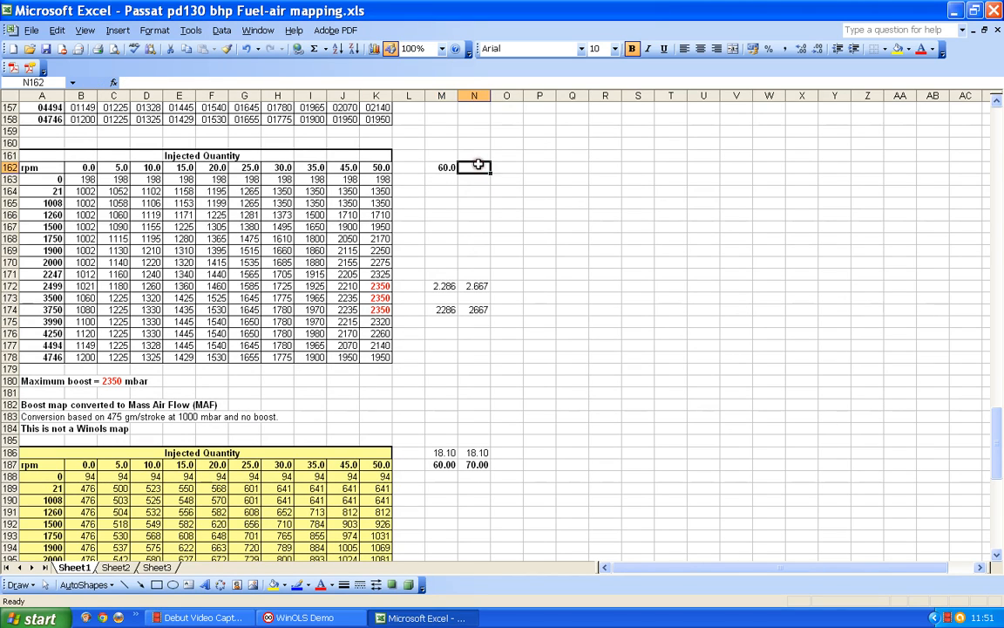
type("70")
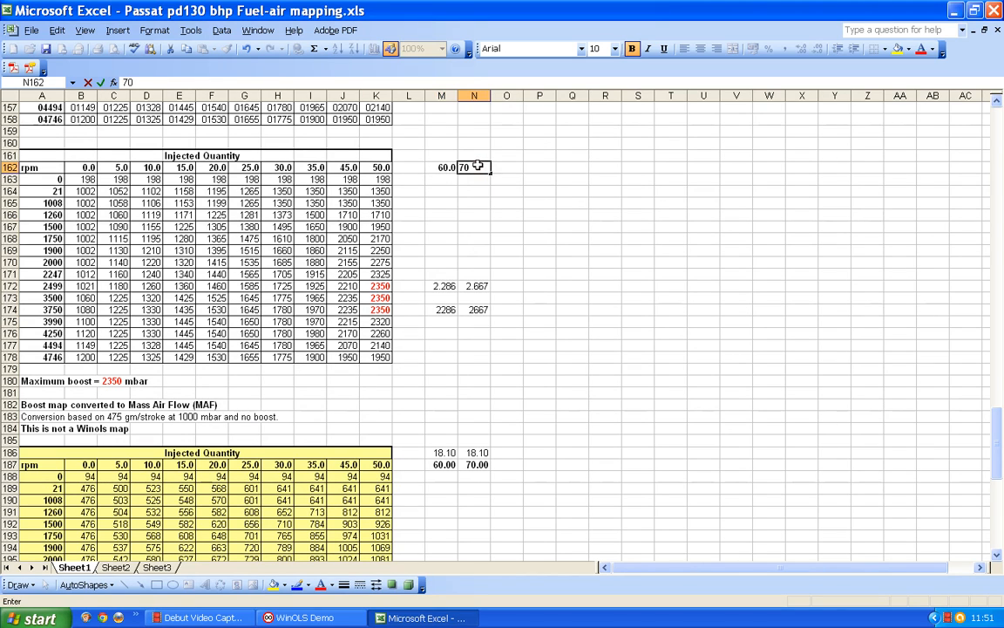
key("Return")
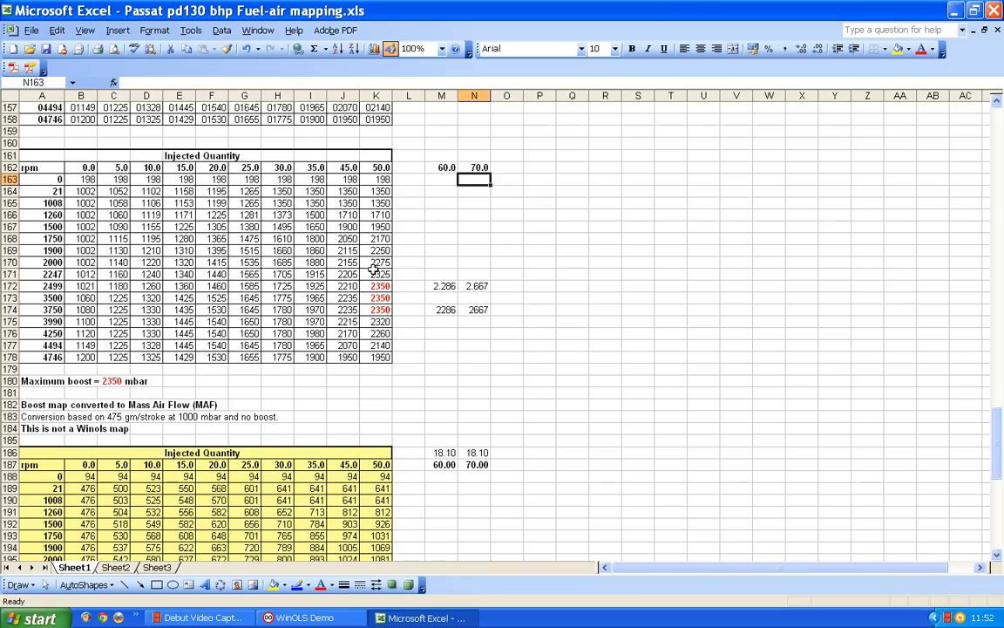
Clear the working values for the injected quantity of 60 from M162:M174 and M186:M199.
scroll(376, 279, "up", 9)
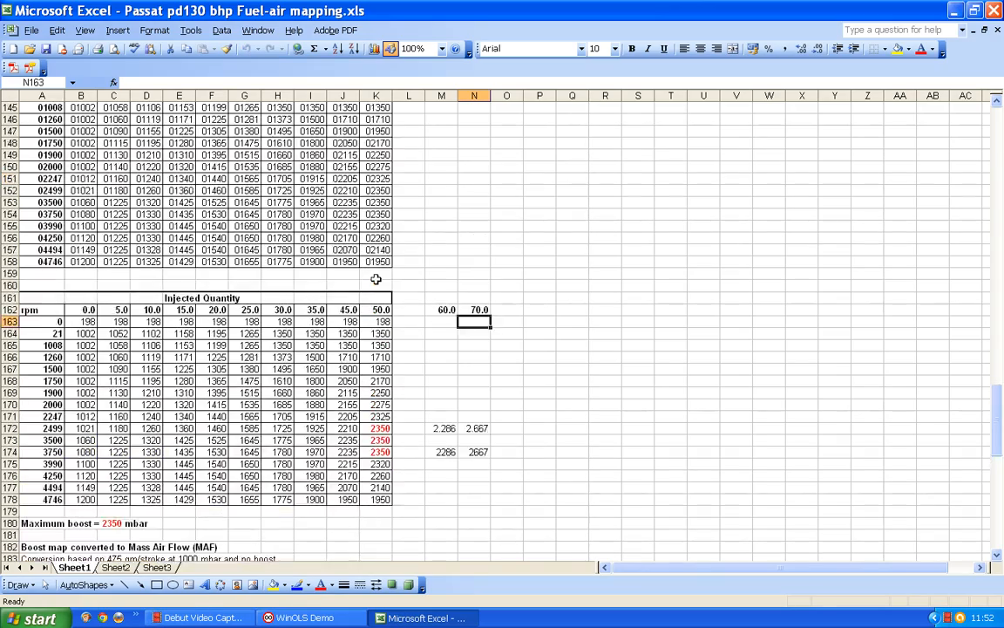
scroll(376, 277, "down", 6)
scroll(377, 277, "down", 2)
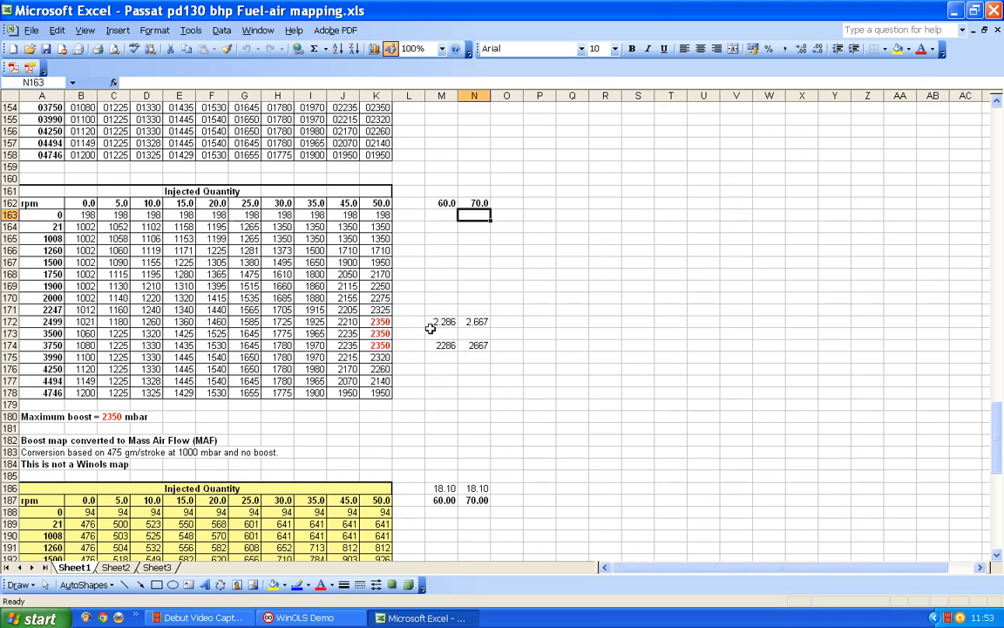
scroll(427, 322, "down", 2)
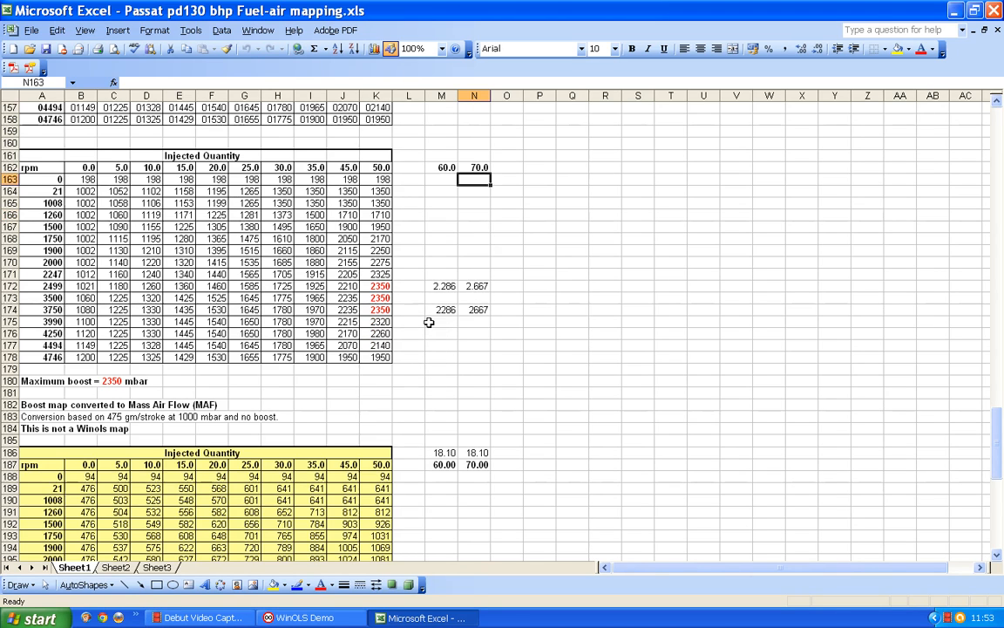
scroll(427, 321, "up", 1)
left_click_drag(453, 168, 448, 427)
key("Delete")
scroll(445, 297, "down", 5)
key("Delete")
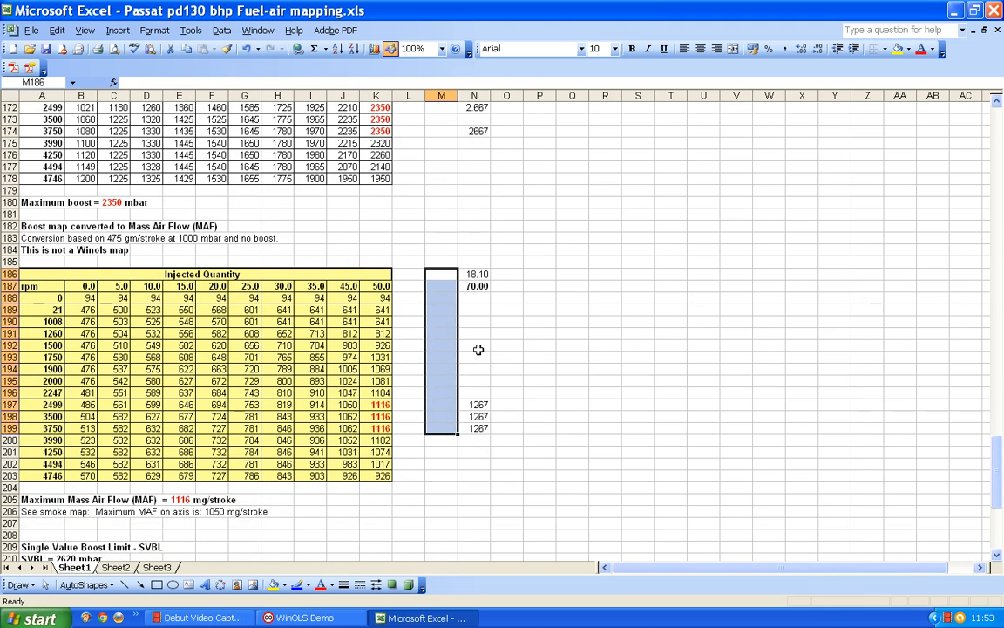
Enter 70 in L162 as a new injected quantity heading next to the 50.0 column of the boost table.
left_click(474, 356)
scroll(475, 345, "up", 4)
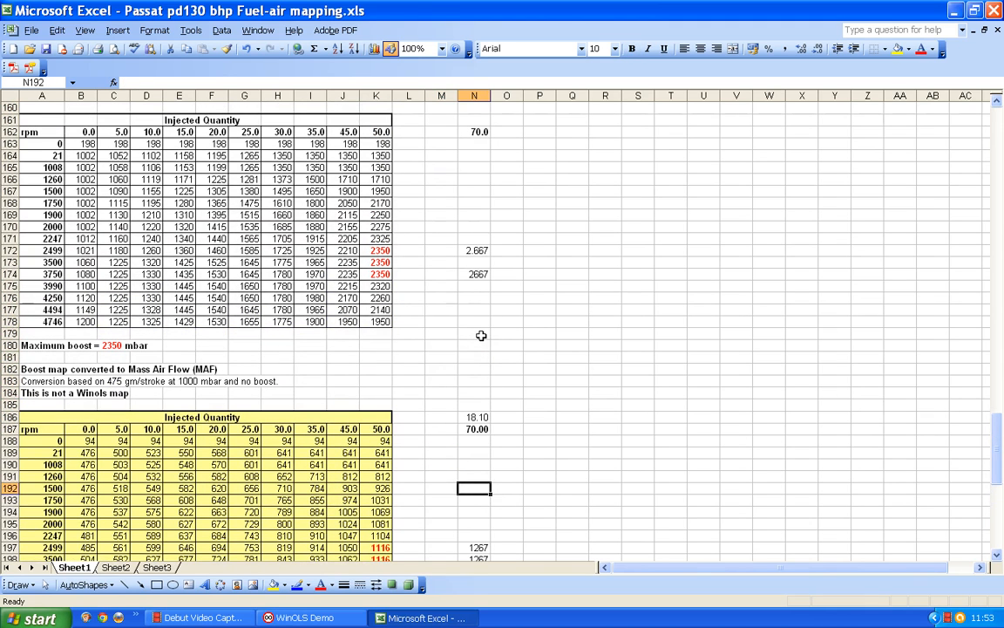
scroll(481, 333, "down", 2)
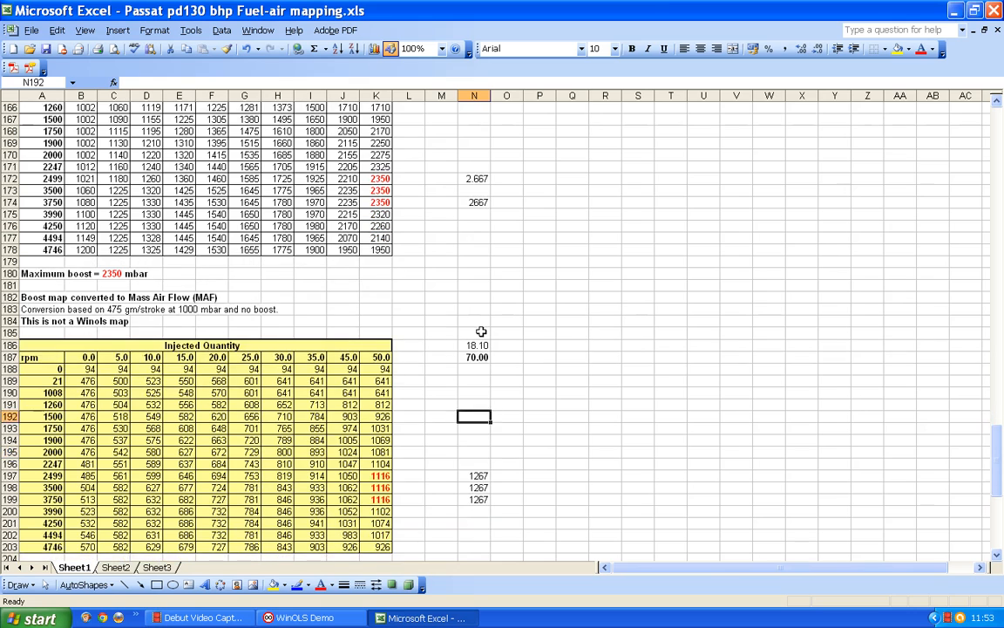
scroll(481, 332, "up", 4)
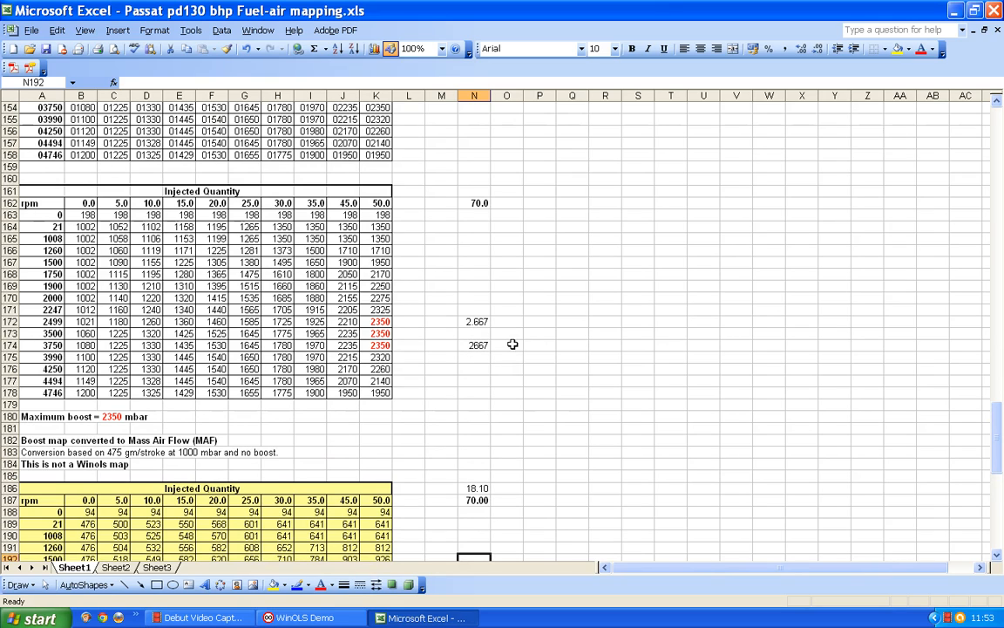
left_click(409, 203)
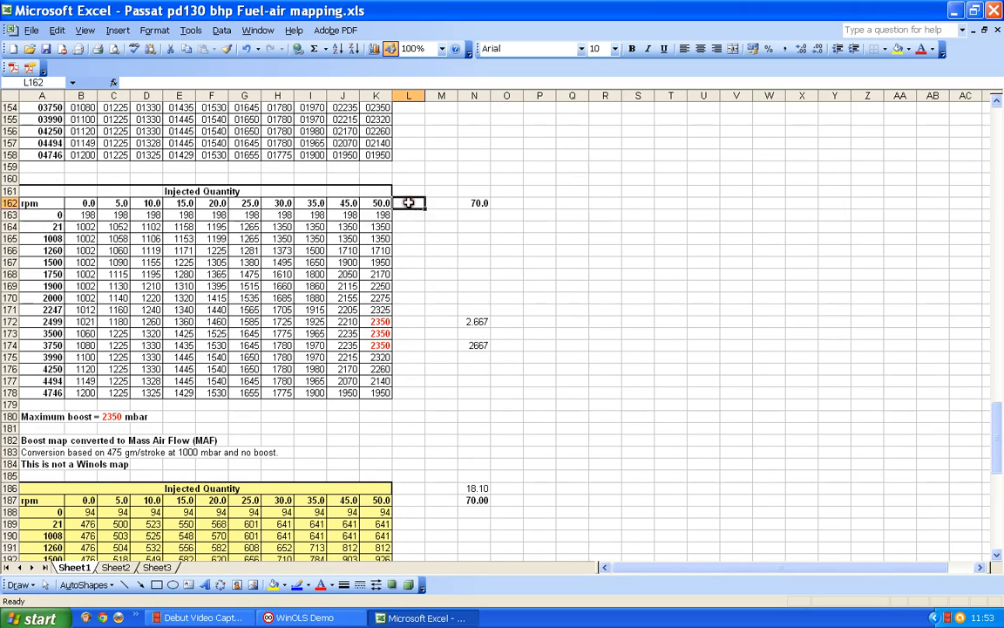
type("70")
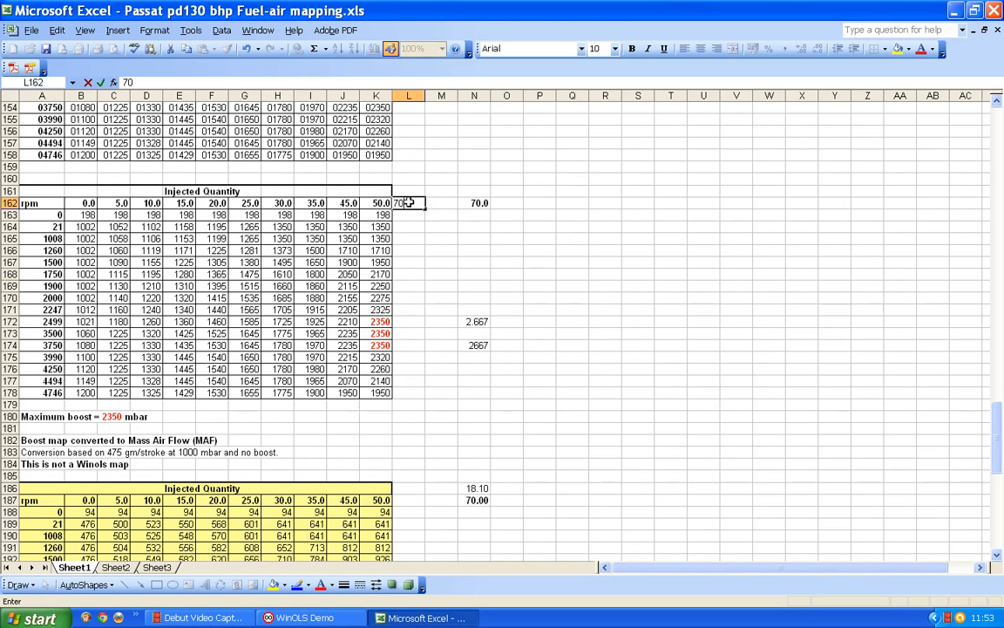
key("Return")
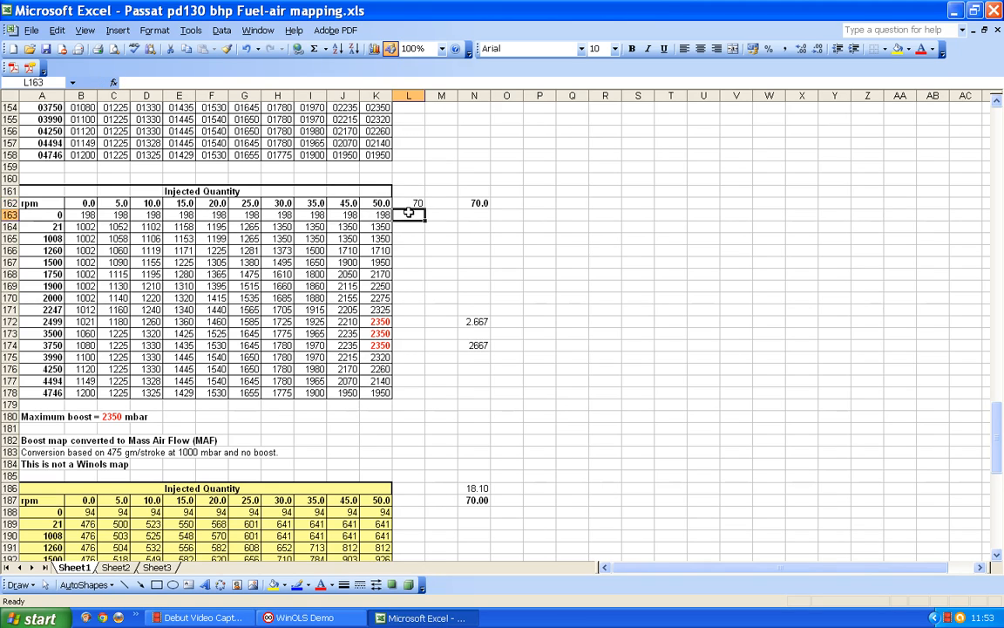
Format L162 as Number with one decimal place and make it bold.
left_click(417, 202)
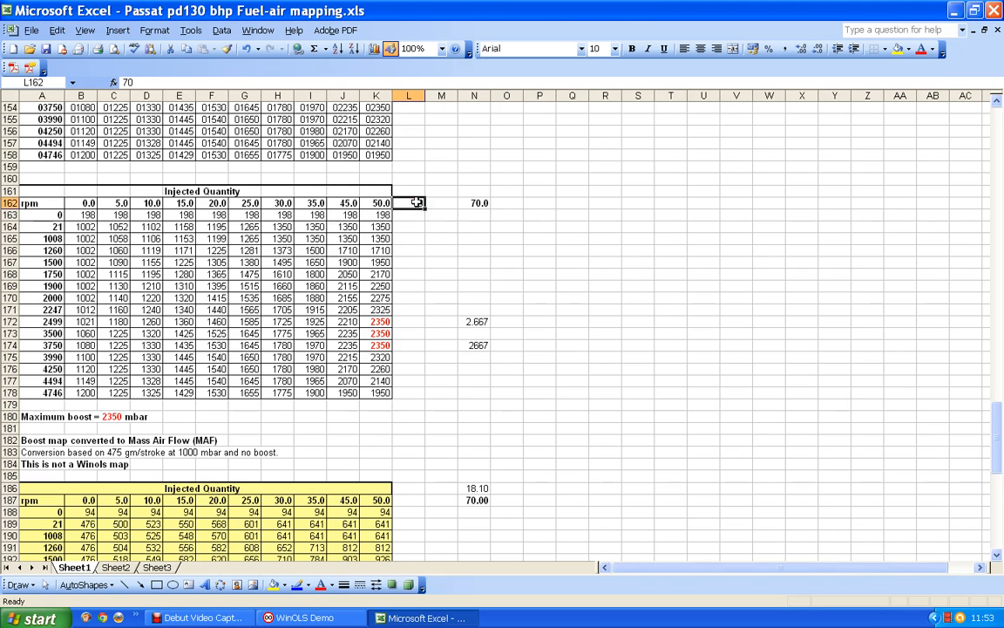
left_click(154, 30)
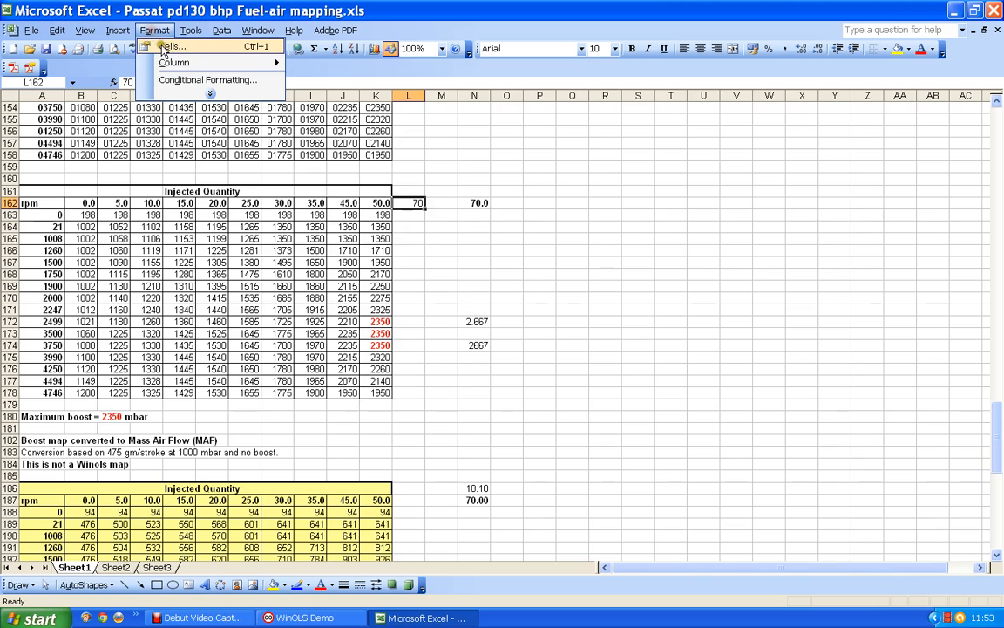
left_click(168, 46)
left_click(515, 180)
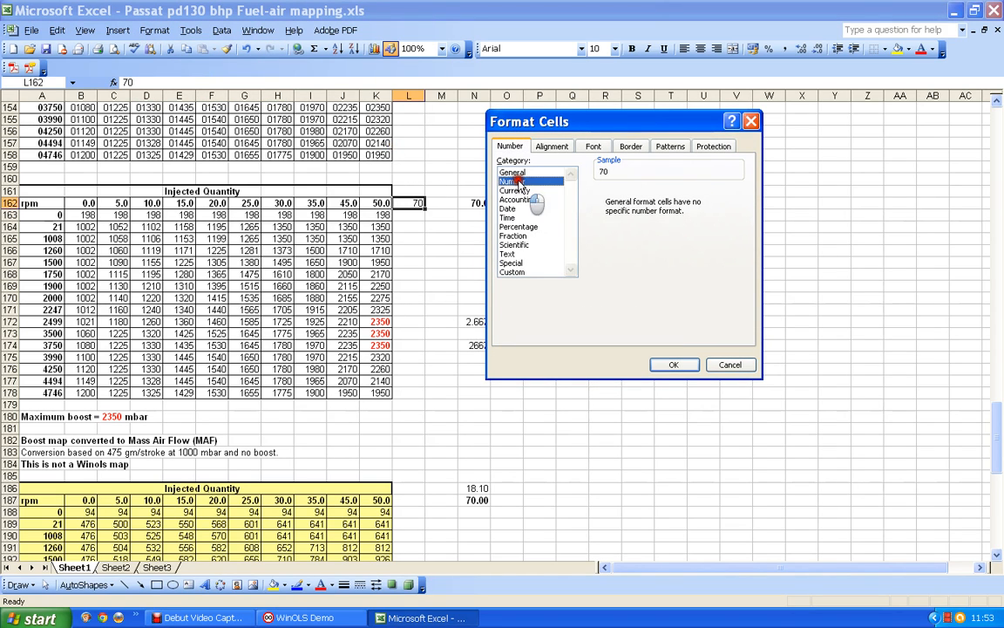
left_click(678, 365)
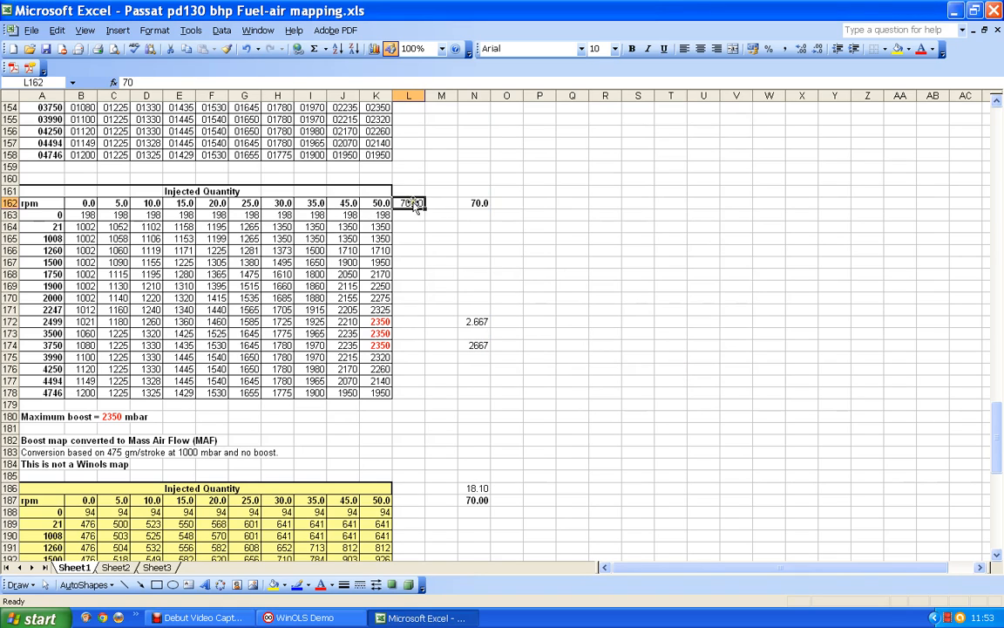
left_click(148, 31)
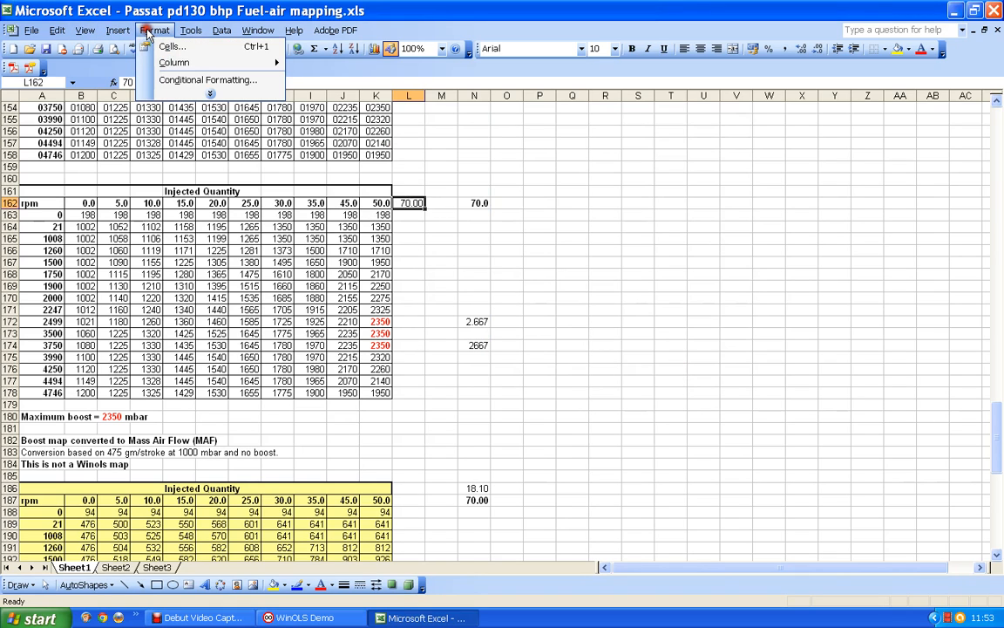
left_click(159, 44)
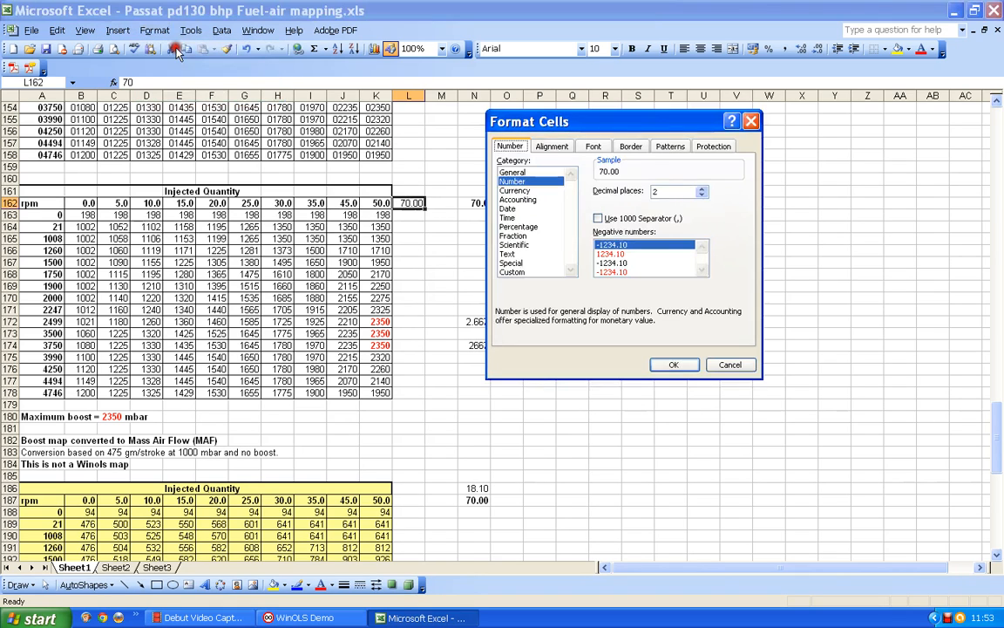
left_click(700, 197)
left_click(675, 362)
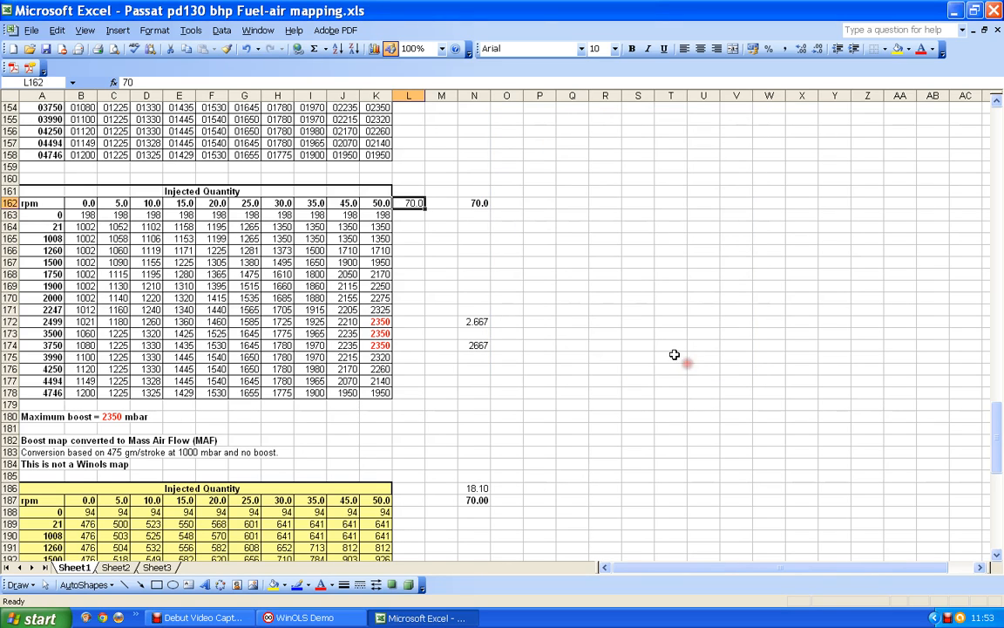
left_click(633, 49)
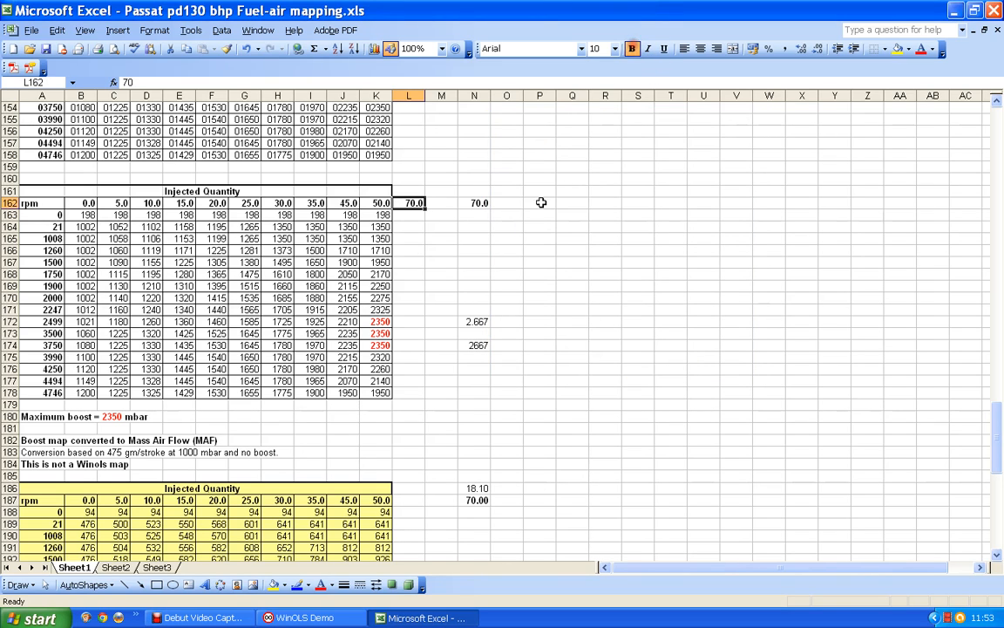
Clear the duplicate injected quantity heading from N162.
left_click(412, 226)
left_click(415, 204)
left_click(469, 204)
key("BackSpace")
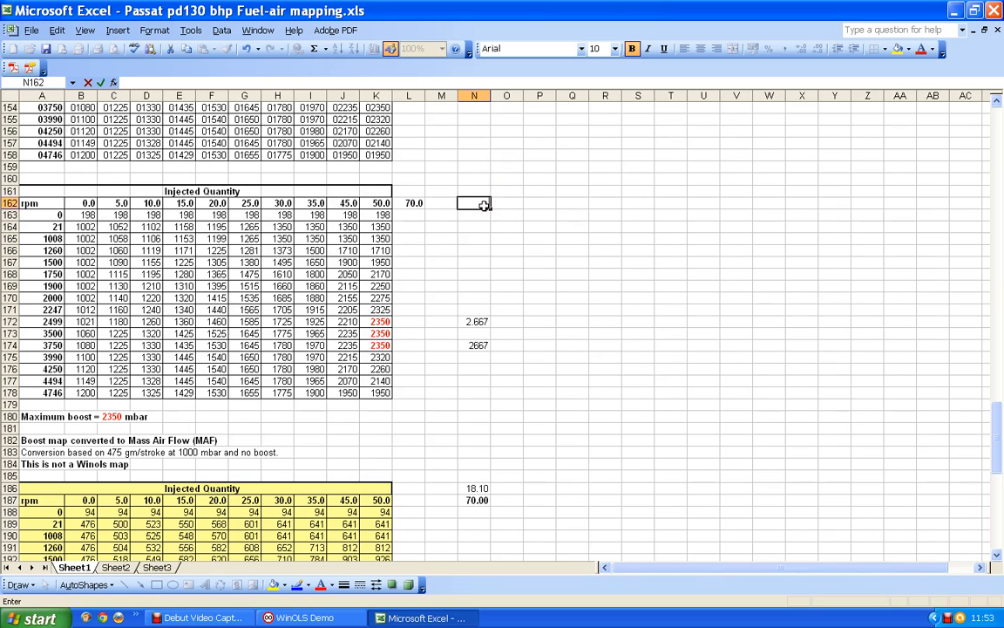
left_click(479, 263)
Enter the boost value 2667 in L172 for 2499 rpm and clear the working values in N172 and N174.
left_click(408, 322)
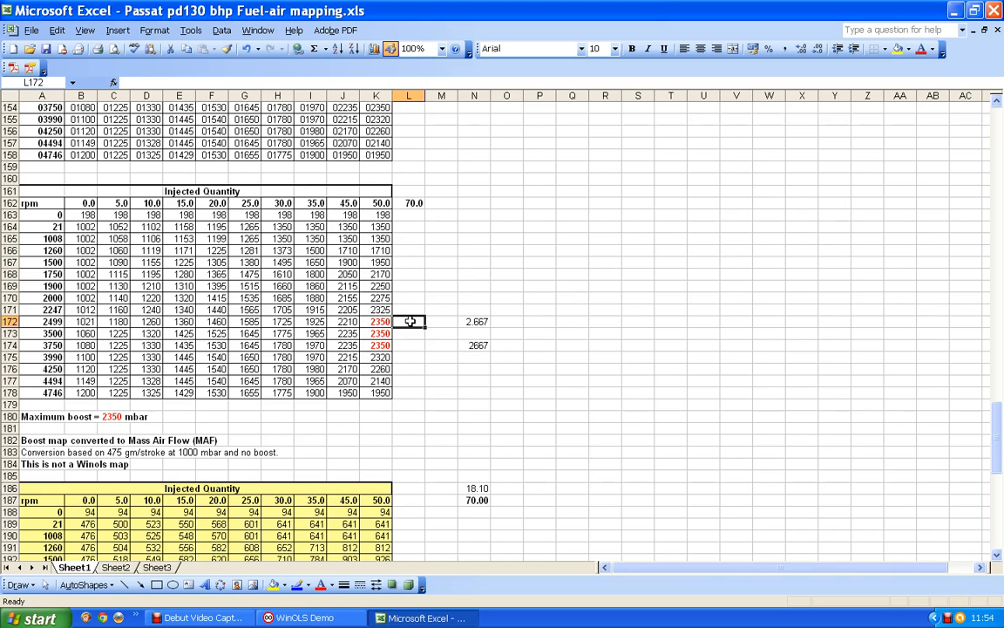
type("2667")
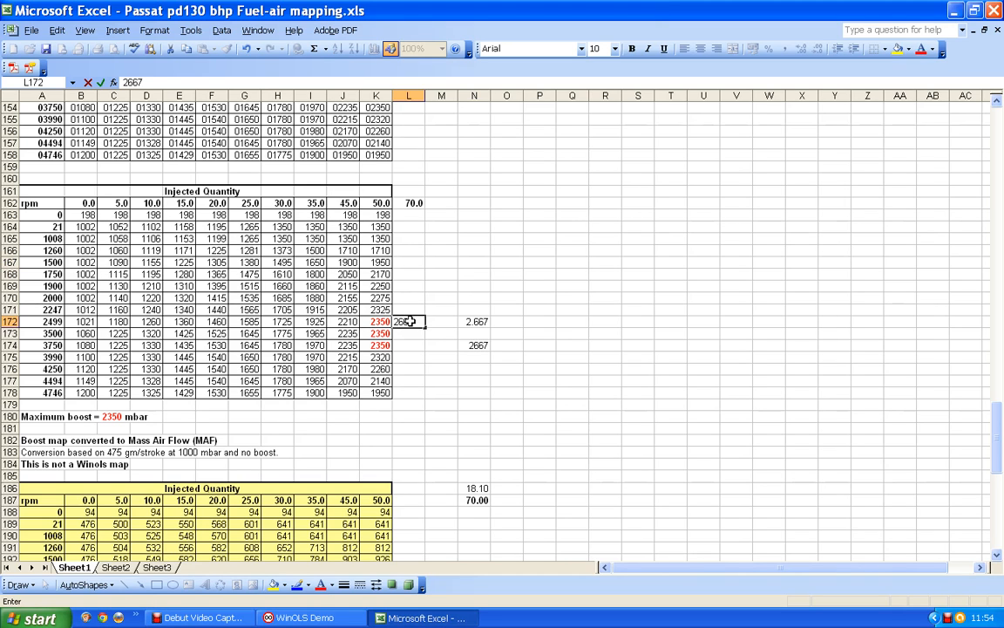
left_click(486, 322)
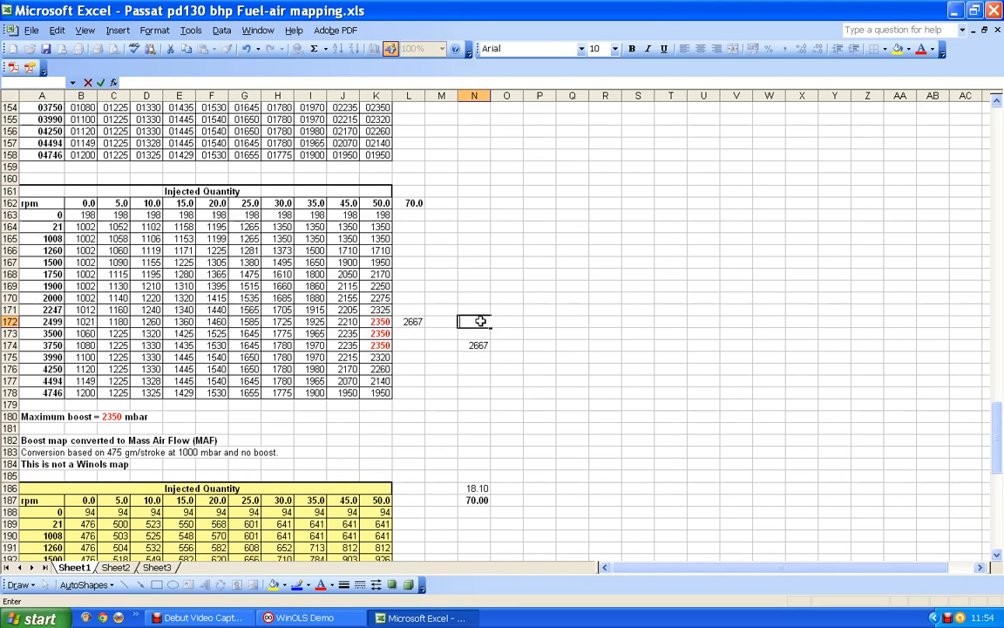
left_click(479, 346)
Clear the air-to-fuel ratio in N186 and the injected quantity in N187 beside the mass air flow table.
scroll(482, 347, "down", 2)
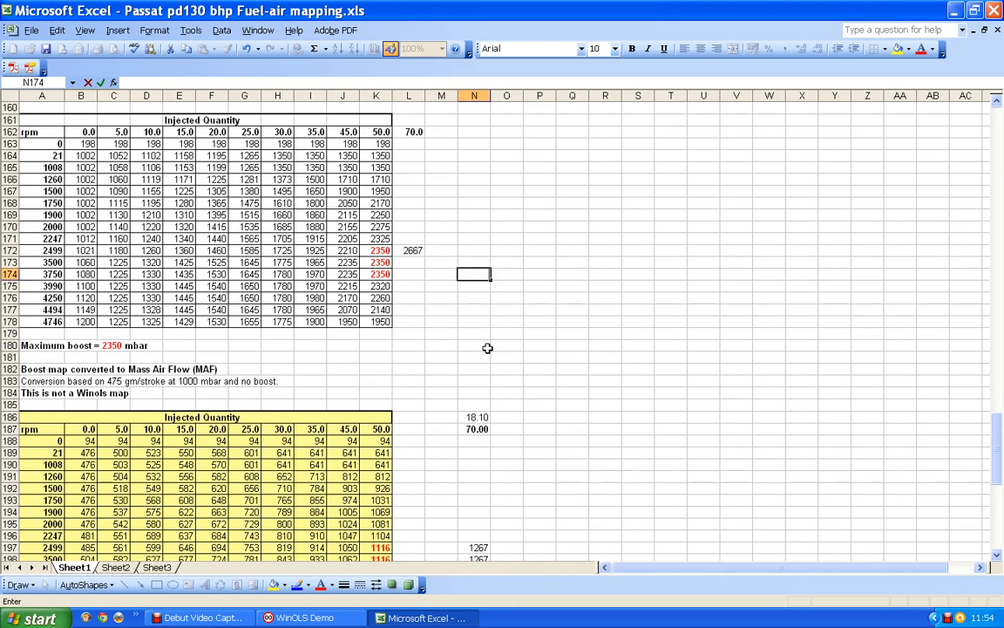
left_click(477, 417)
left_click(484, 429)
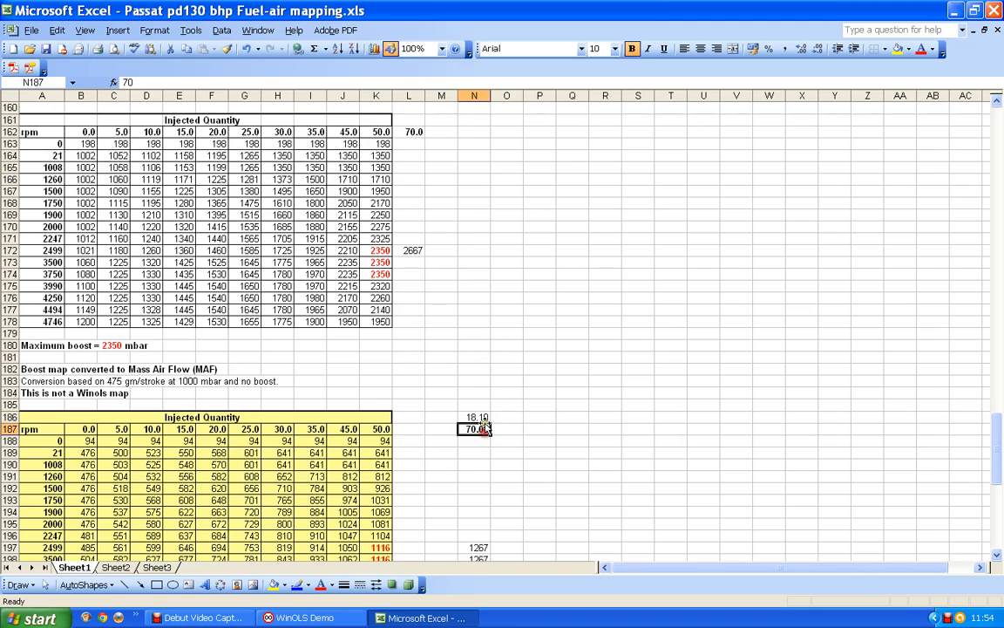
left_click(482, 418)
key("BackSpace")
left_click(484, 430)
Clear the calculated mass air flow values from N197, N198 and N199.
scroll(480, 431, "down", 5)
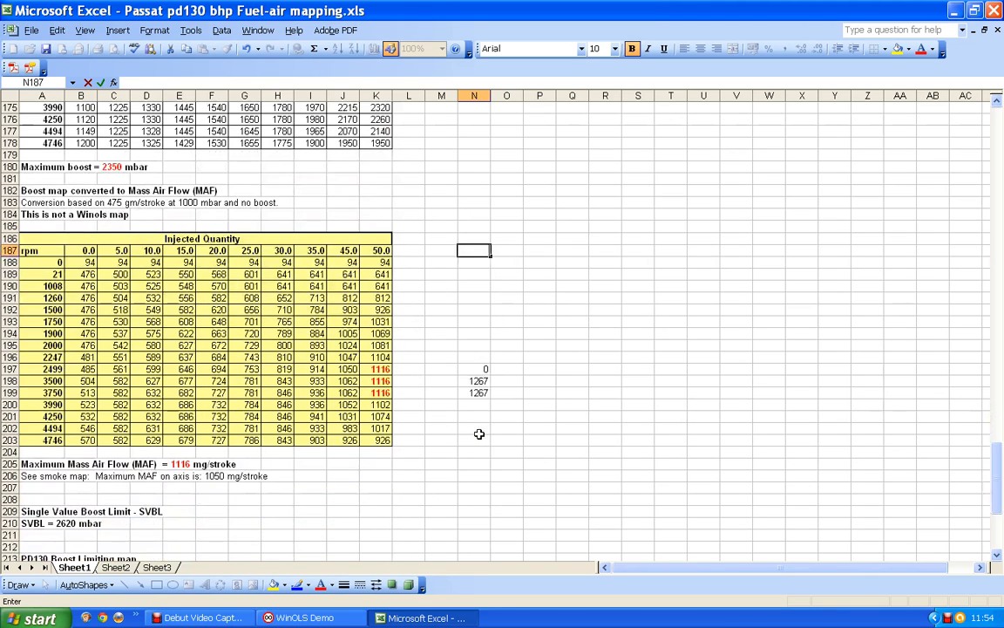
left_click(479, 368)
key("BackSpace")
left_click(478, 383)
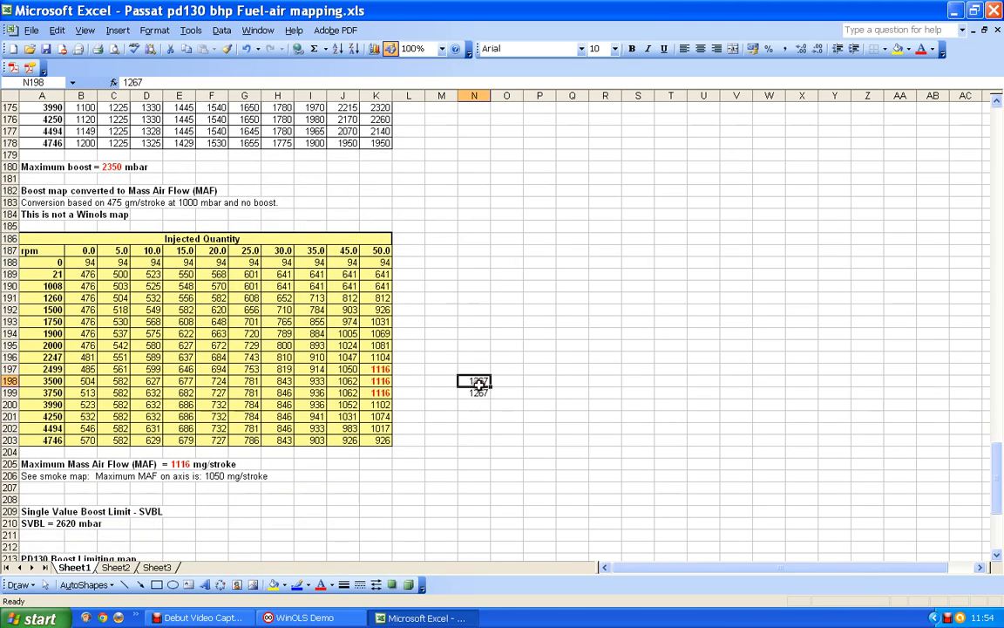
key("BackSpace")
left_click(479, 394)
key("BackSpace")
left_click(479, 369)
Enter the boost value 2667 in L173 and L174 for 3500 and 3750 rpm in the 70.0 column.
scroll(467, 337, "up", 8)
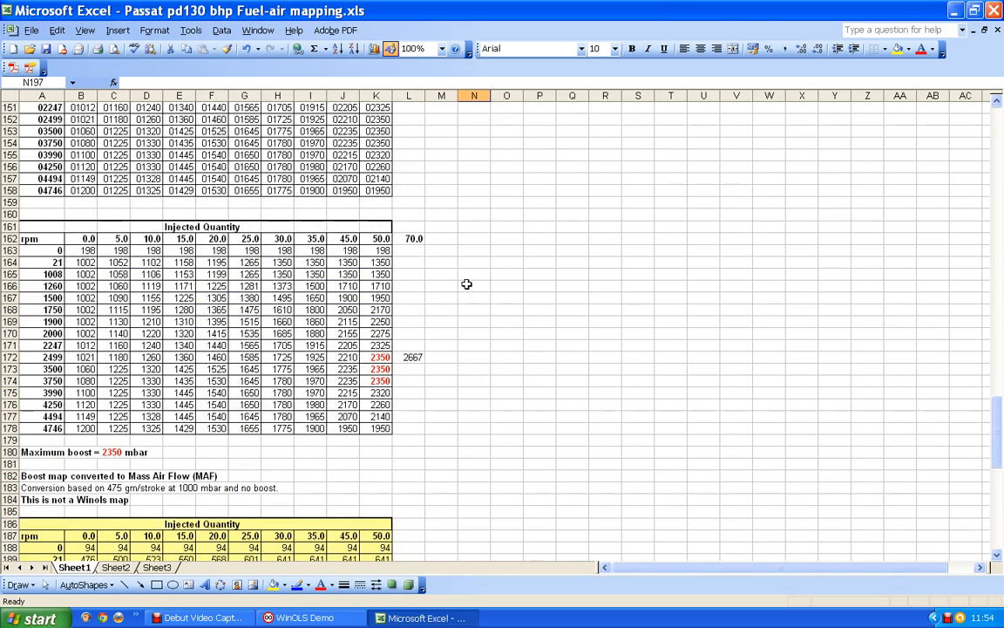
scroll(466, 284, "down", 2)
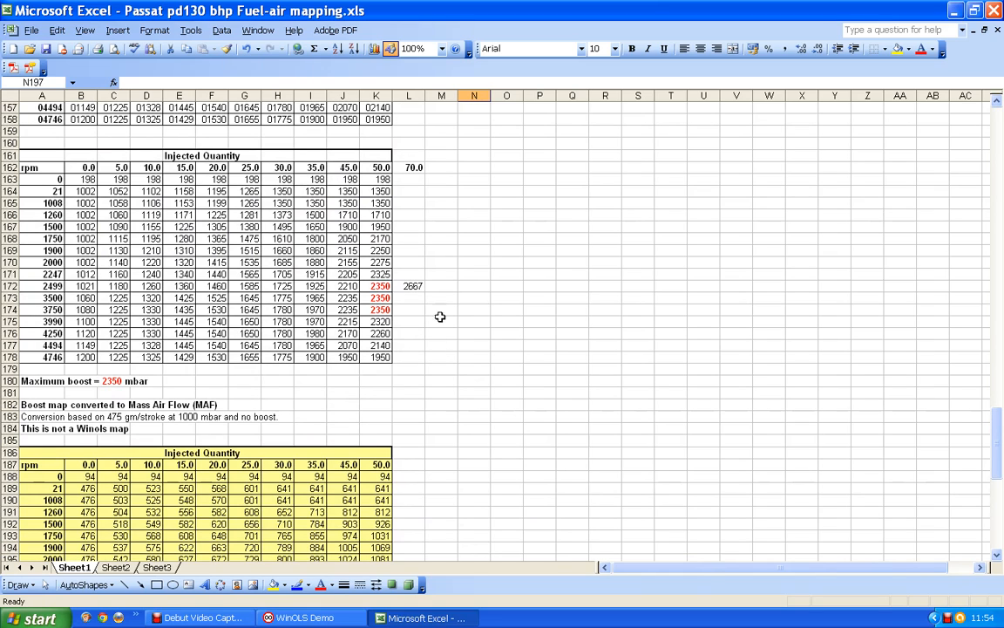
left_click(408, 299)
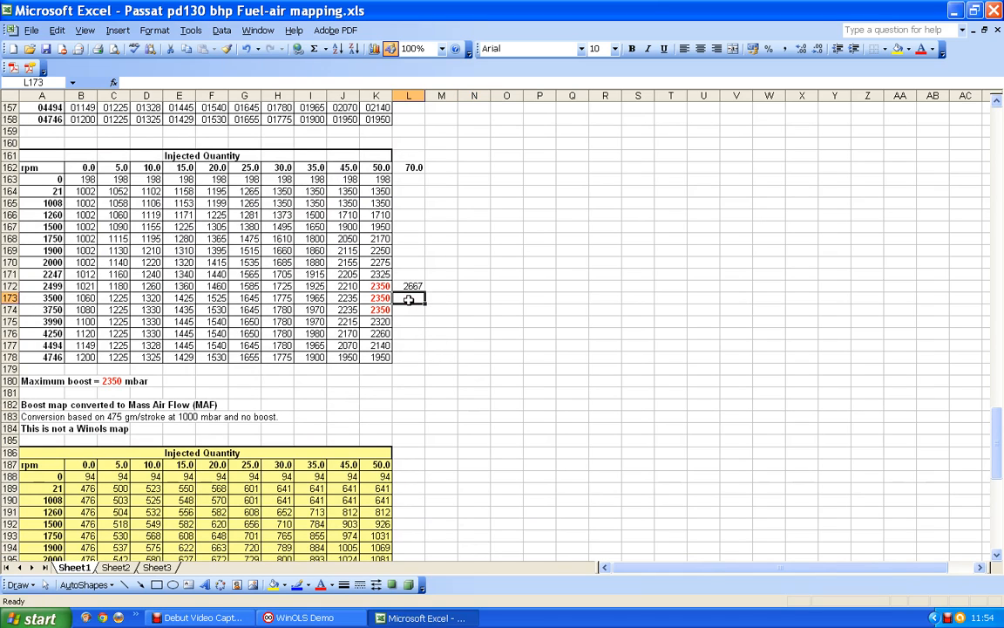
type("2667")
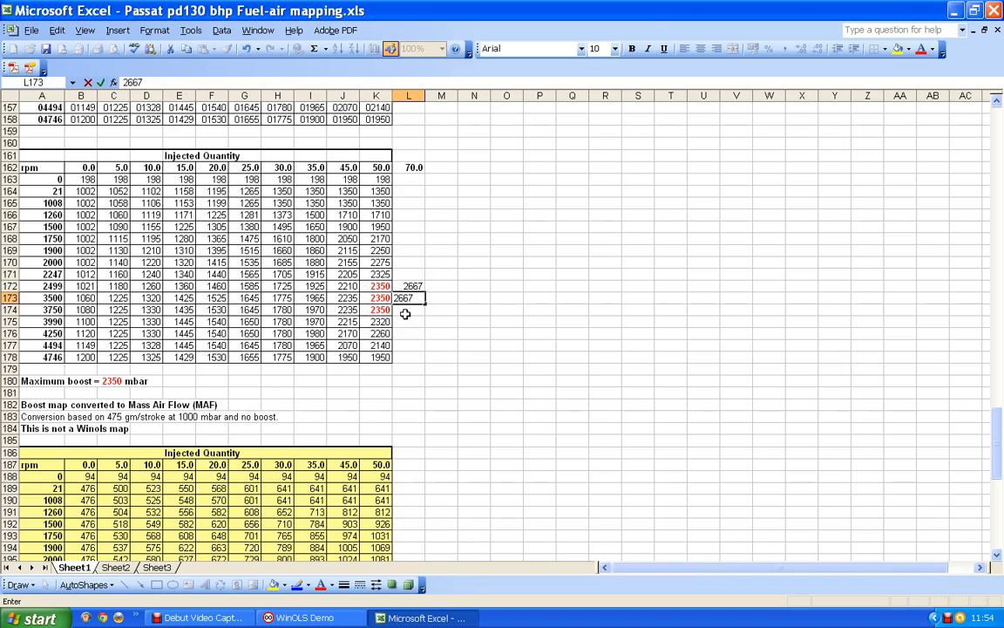
key("Return")
type("26")
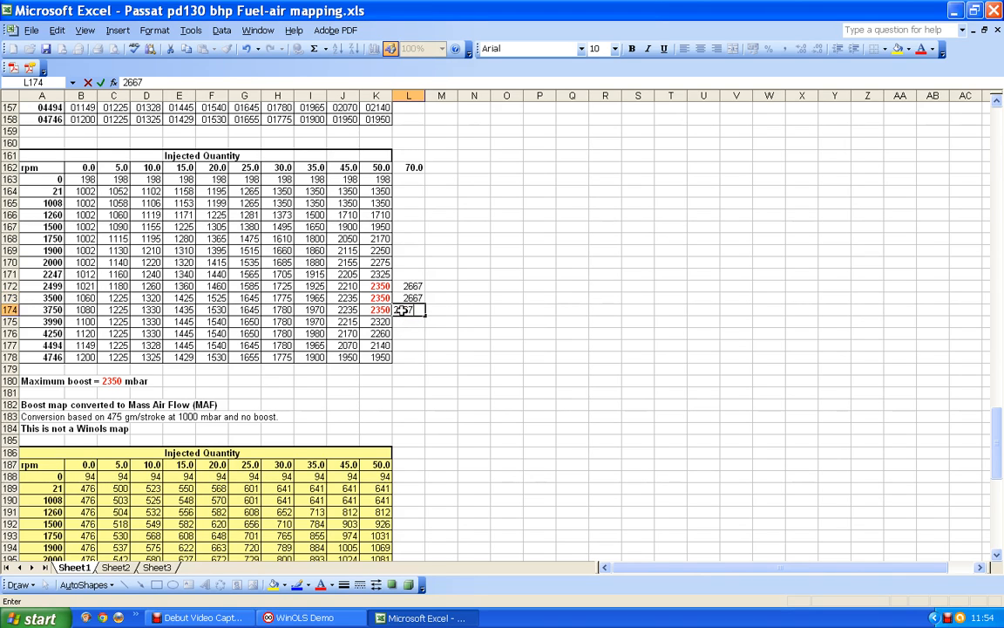
type("67")
key("Return")
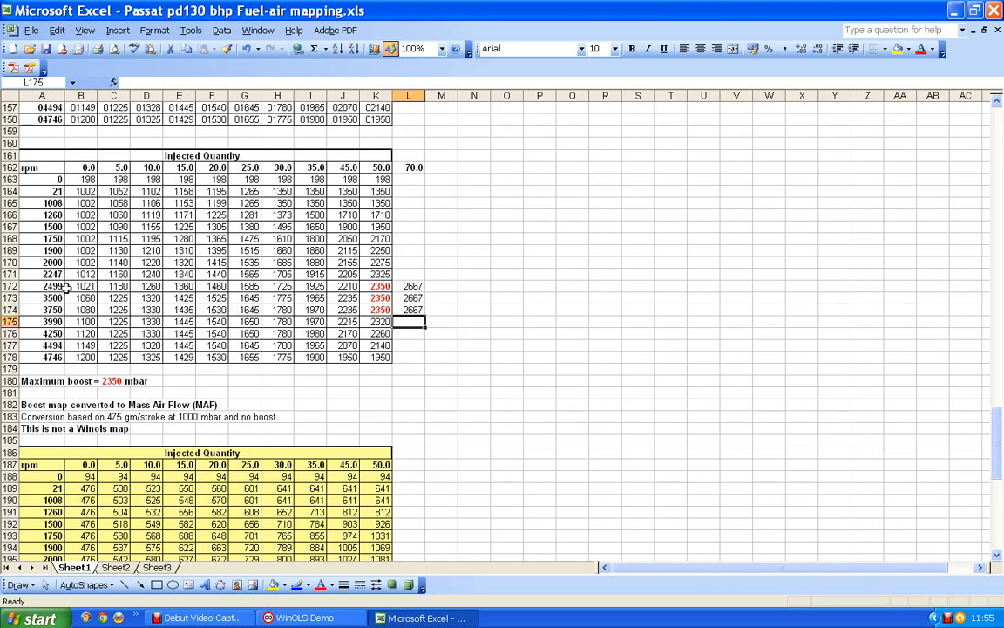
Start an XY scatter chart with data points connected by smoothed lines from the 2499 rpm boost values in B172:J172.
left_click_drag(77, 288, 342, 287)
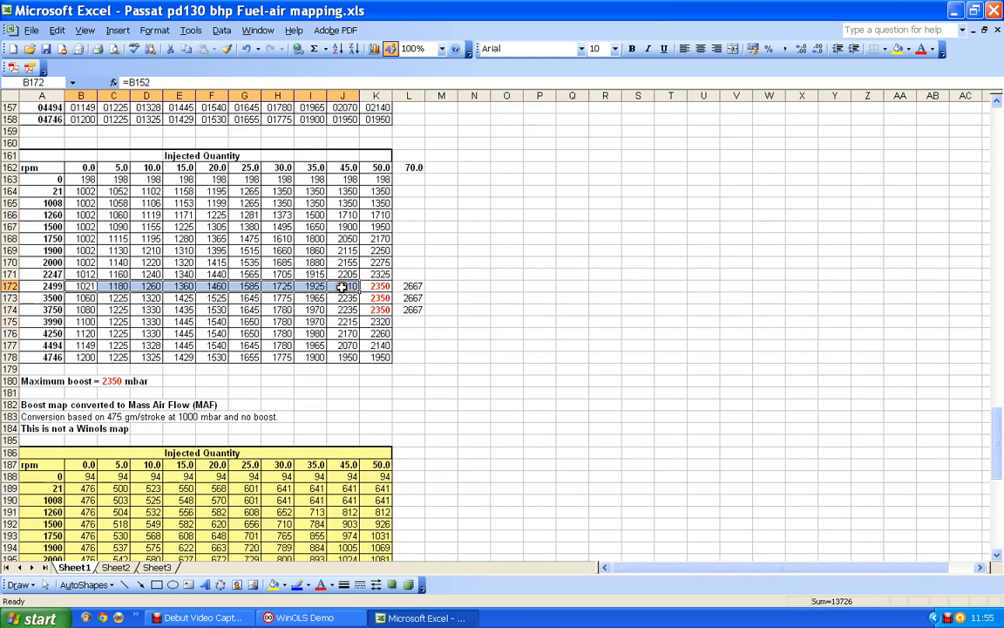
left_click(374, 50)
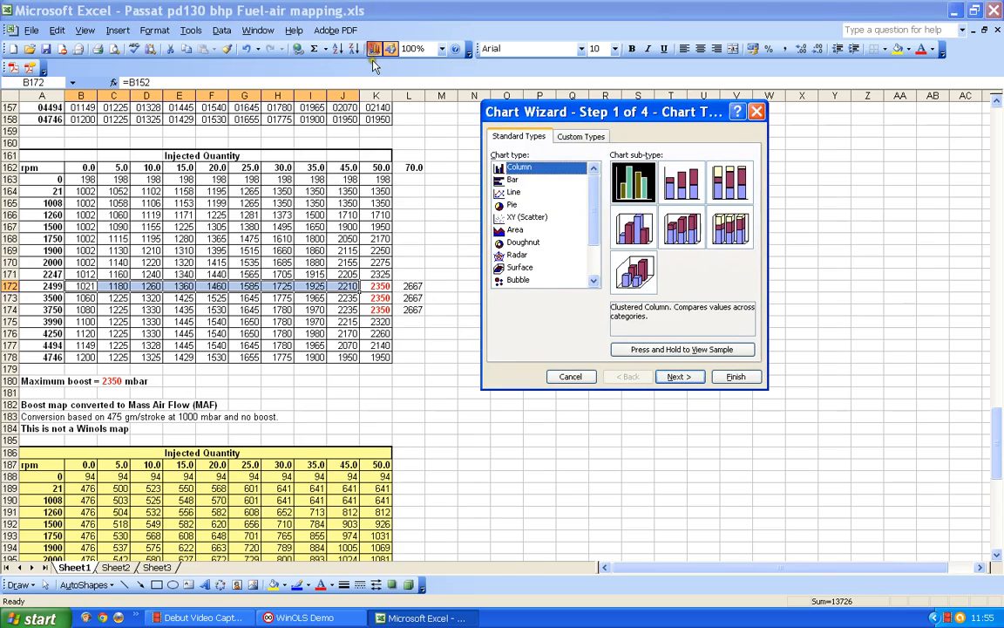
left_click(502, 221)
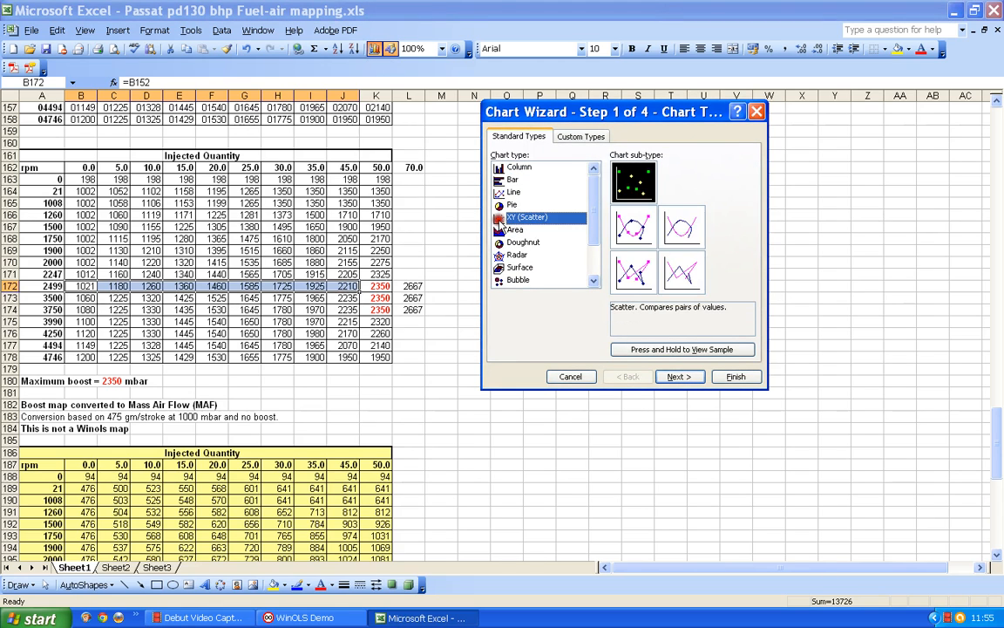
left_click(644, 228)
left_click(679, 378)
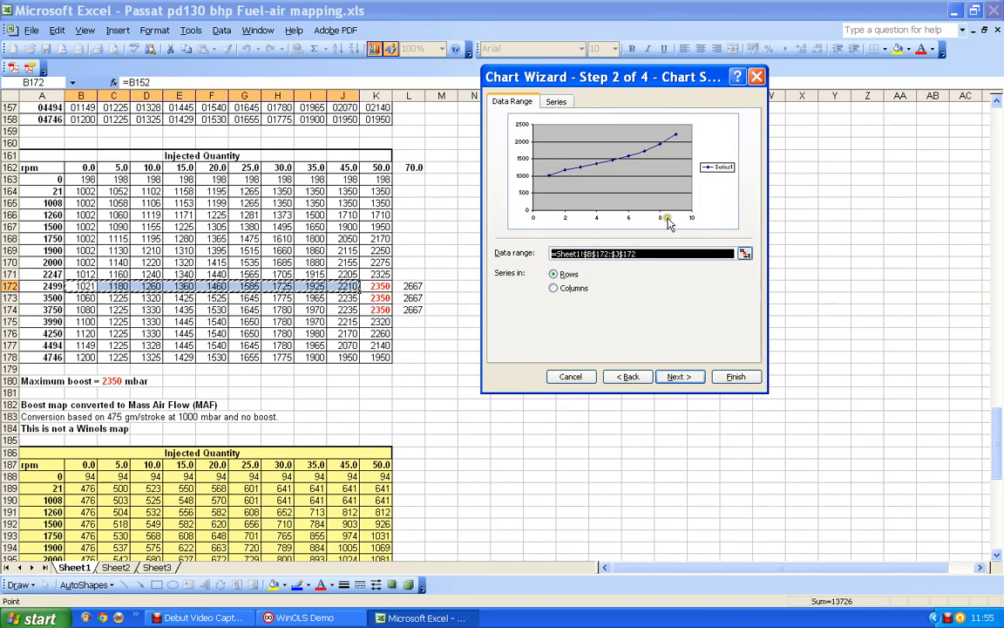
Name the chart series 2499 rpm and use the injected quantity headings B162:K162 as its X values.
left_click(558, 103)
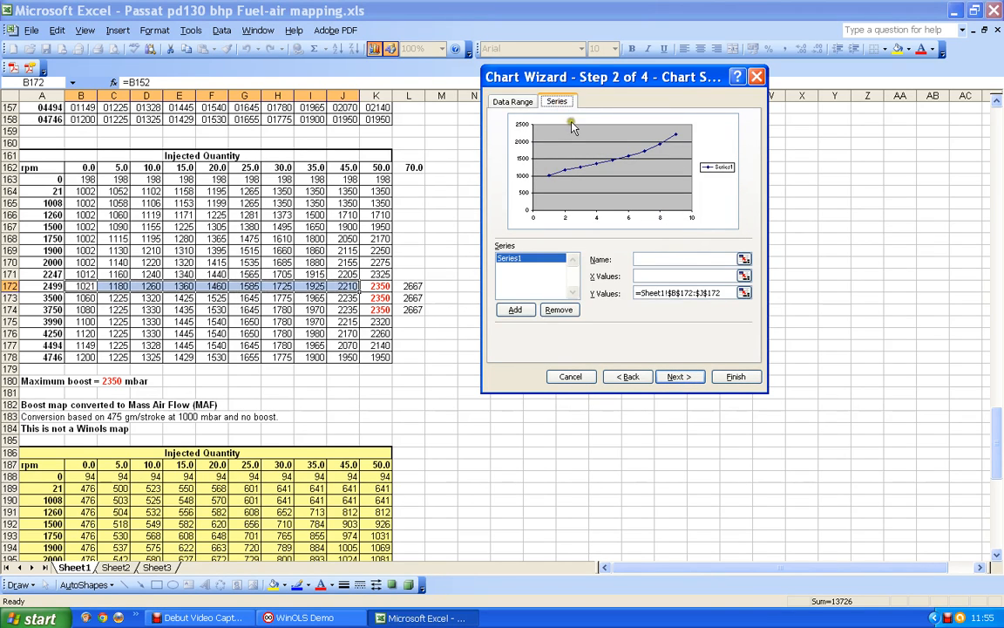
left_click(655, 260)
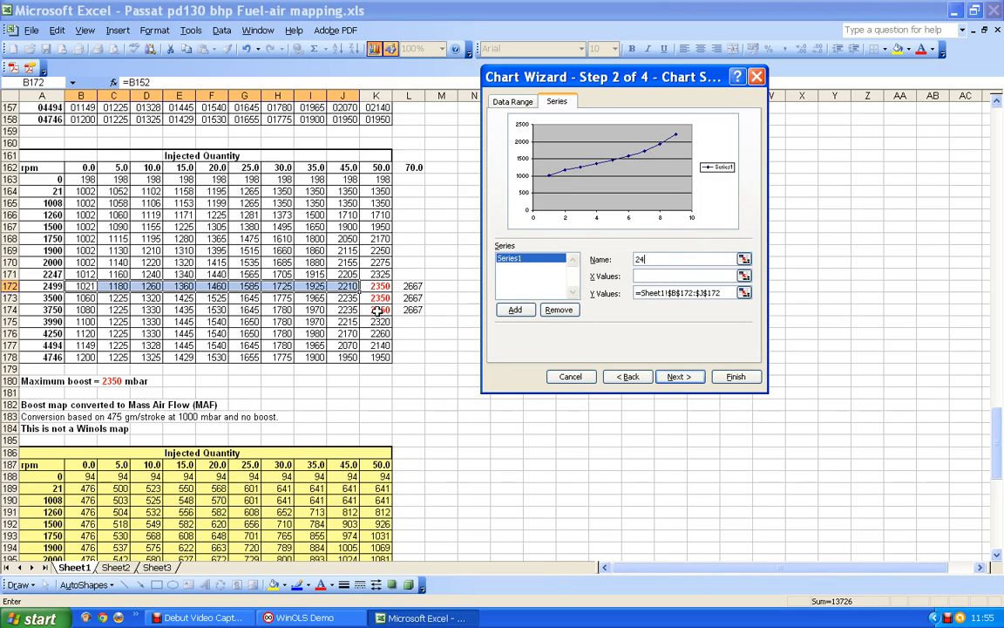
type("2499 rpm")
left_click(647, 274)
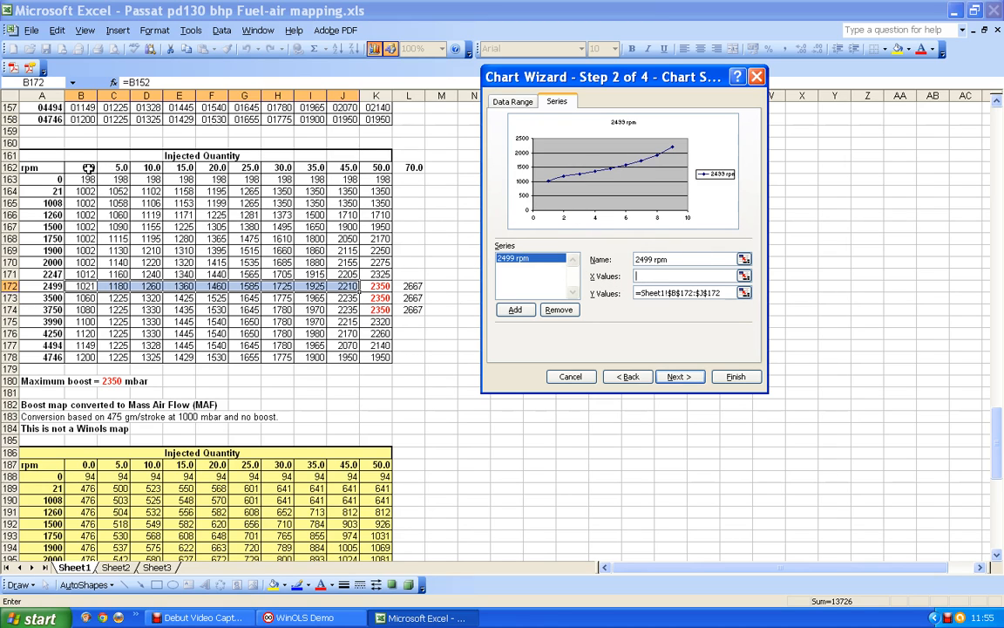
left_click_drag(88, 168, 381, 167)
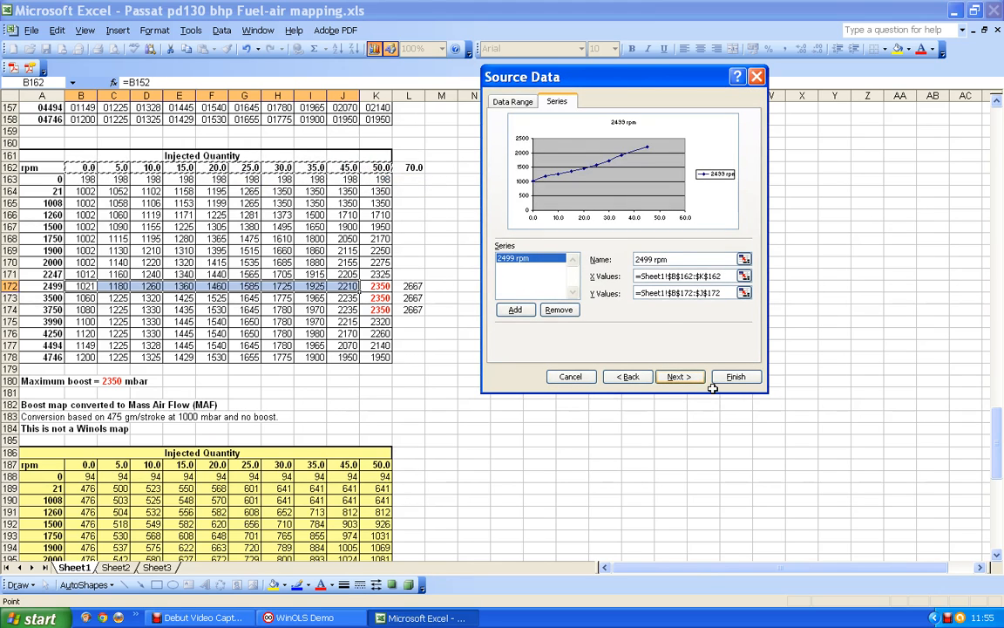
Turn on major and minor X gridlines plus minor Y gridlines, and finish the chart.
left_click(680, 378)
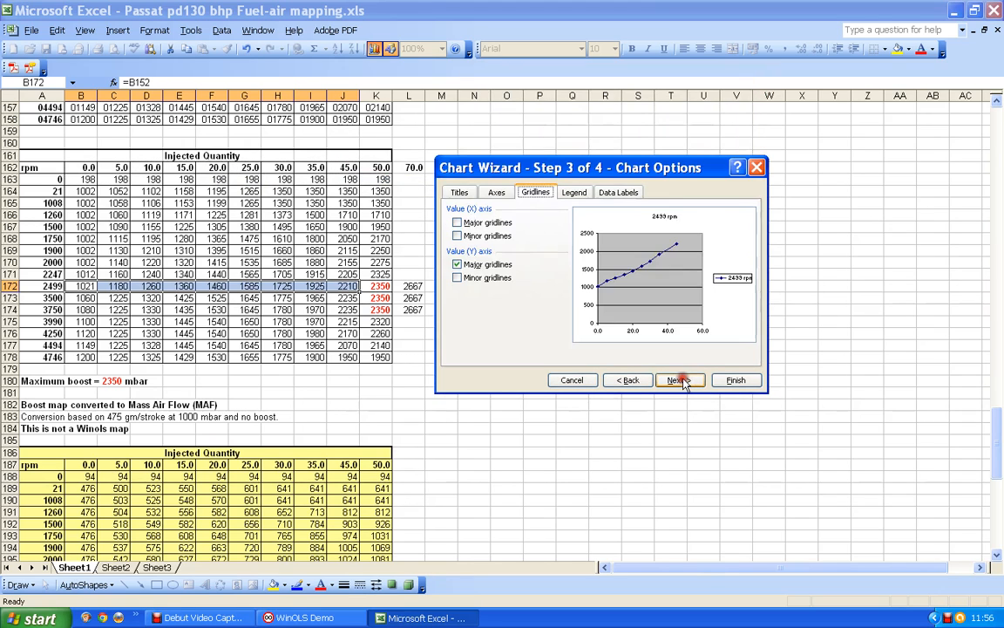
left_click(574, 193)
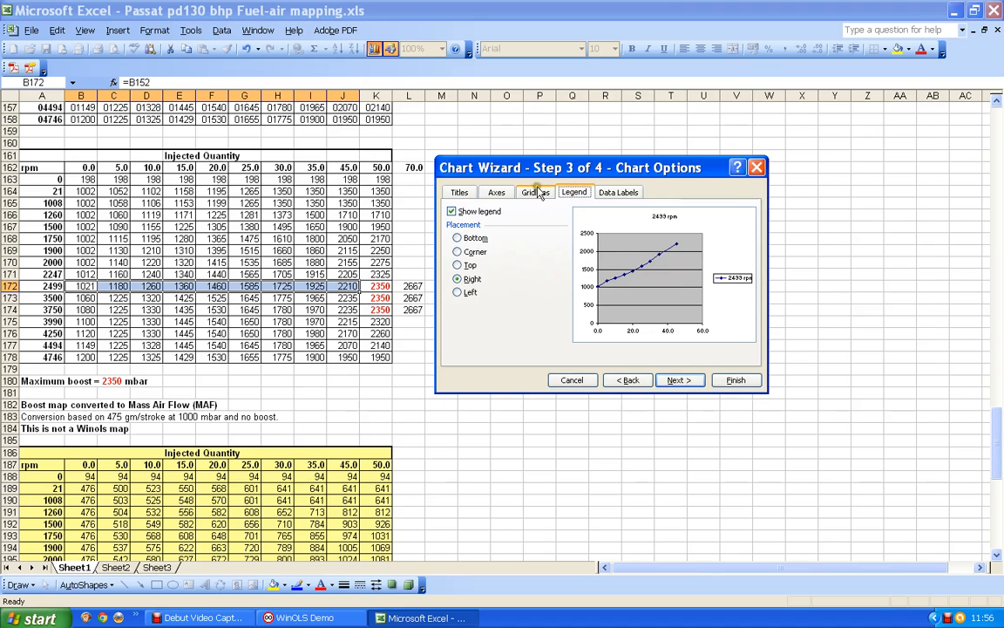
left_click(537, 194)
left_click(475, 225)
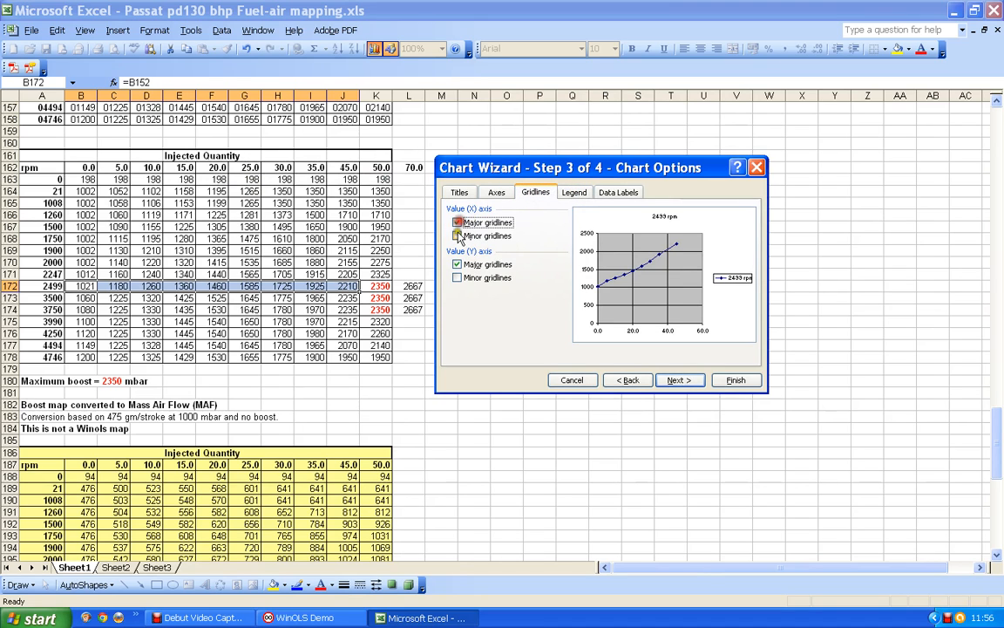
left_click(458, 235)
left_click(458, 277)
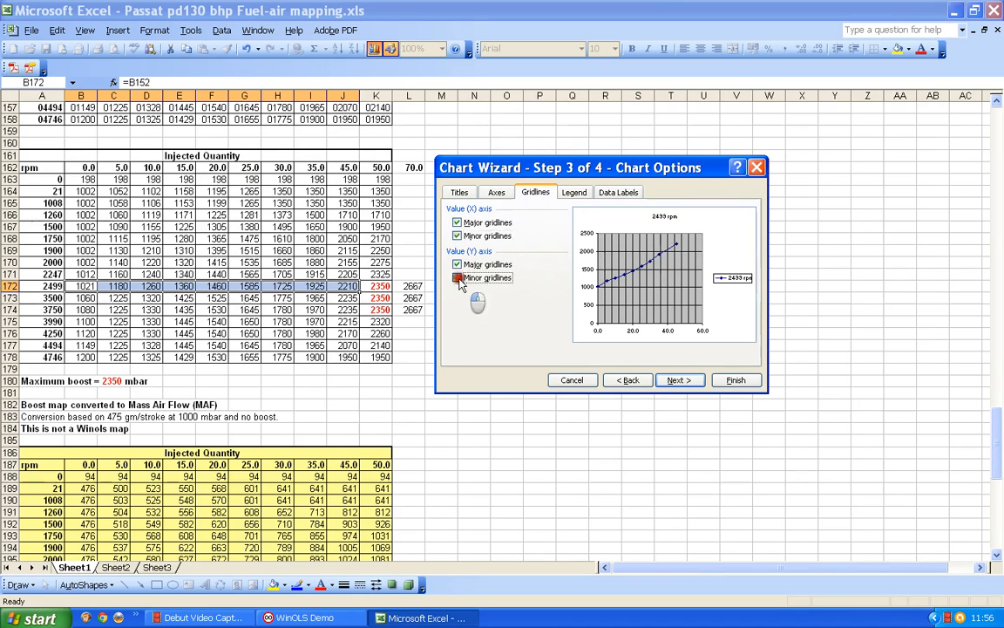
left_click(734, 381)
Move the 2499 rpm chart beside the boost table and enlarge it slightly.
left_click_drag(603, 240, 790, 170)
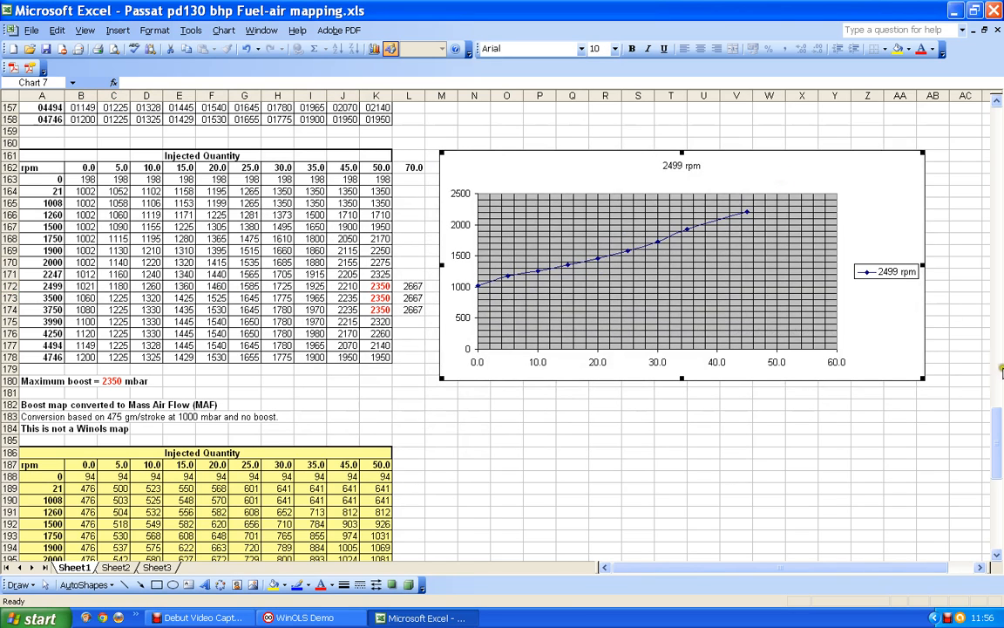
left_click_drag(924, 379, 941, 405)
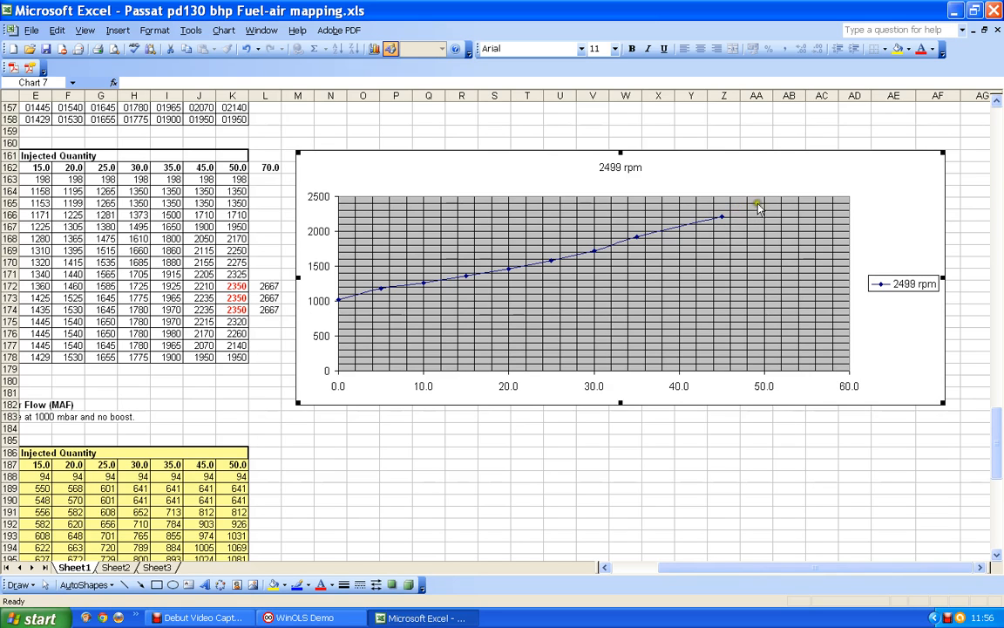
Delete the 2499 rpm chart from the sheet.
left_click(854, 182)
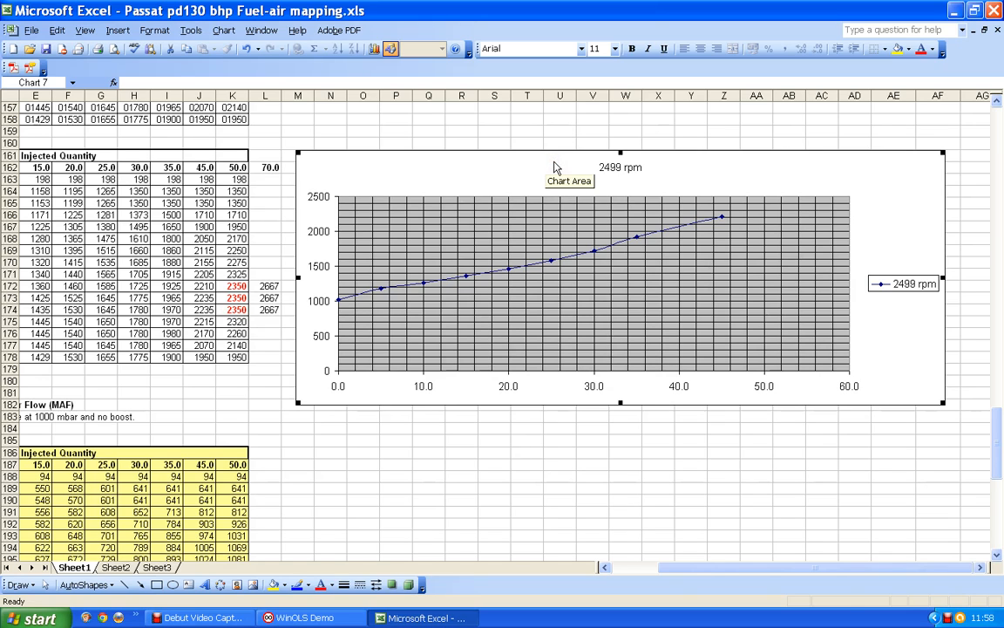
key("Delete")
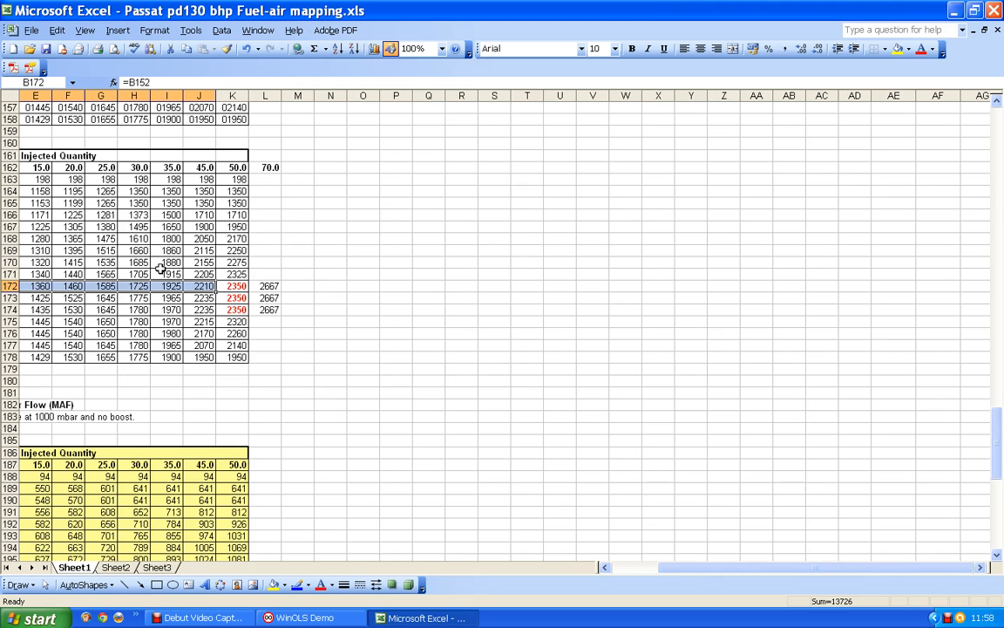
key("Delete")
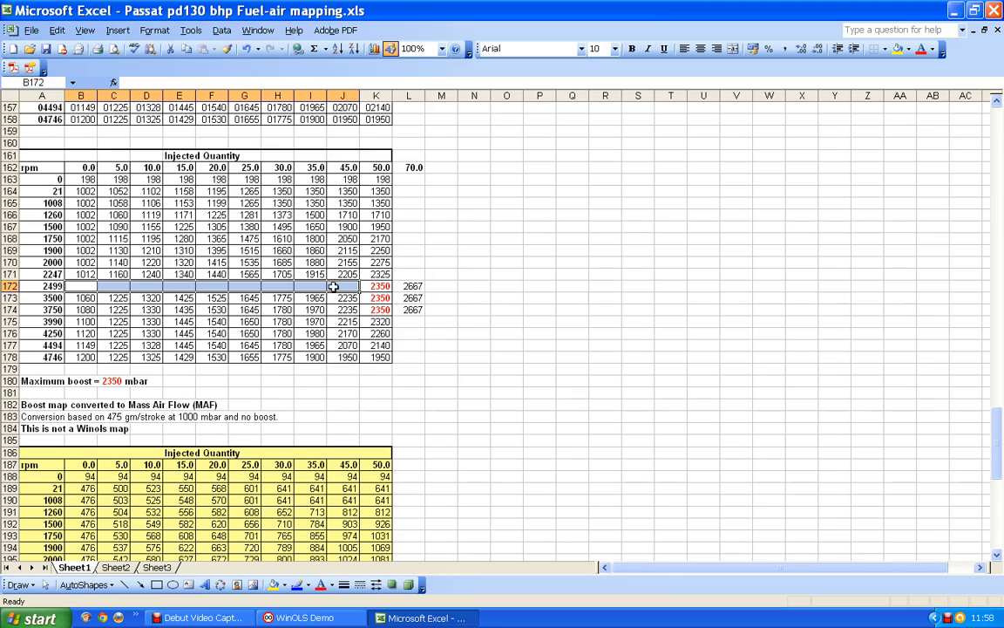
left_click(344, 264)
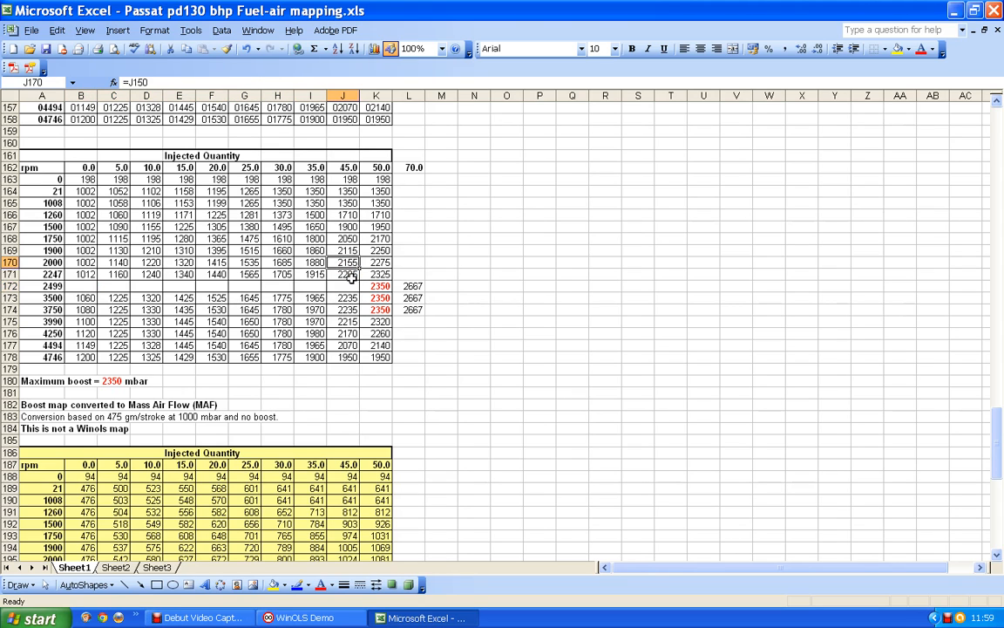
left_click(247, 49)
left_click(480, 298)
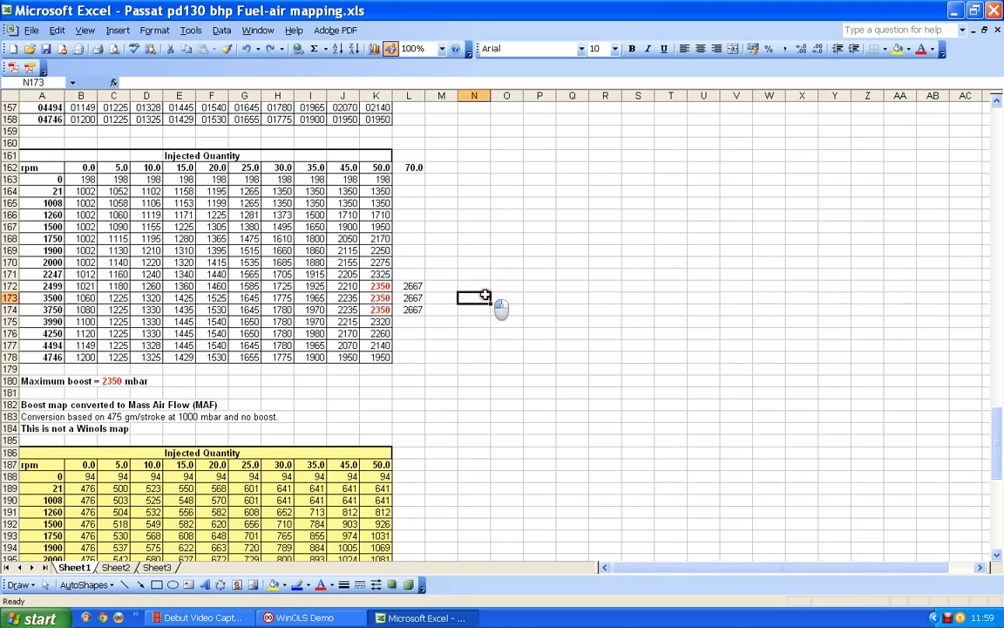